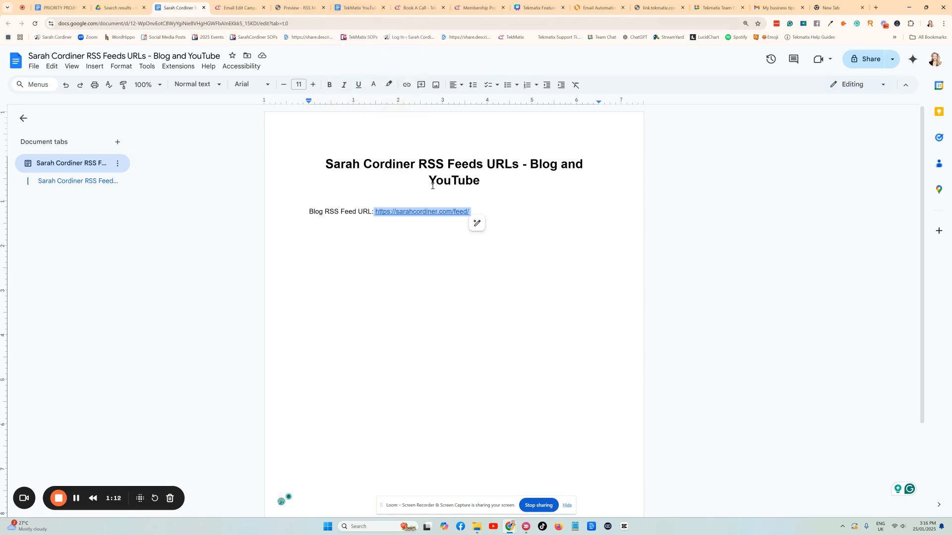
pyautogui.click(359, 8)
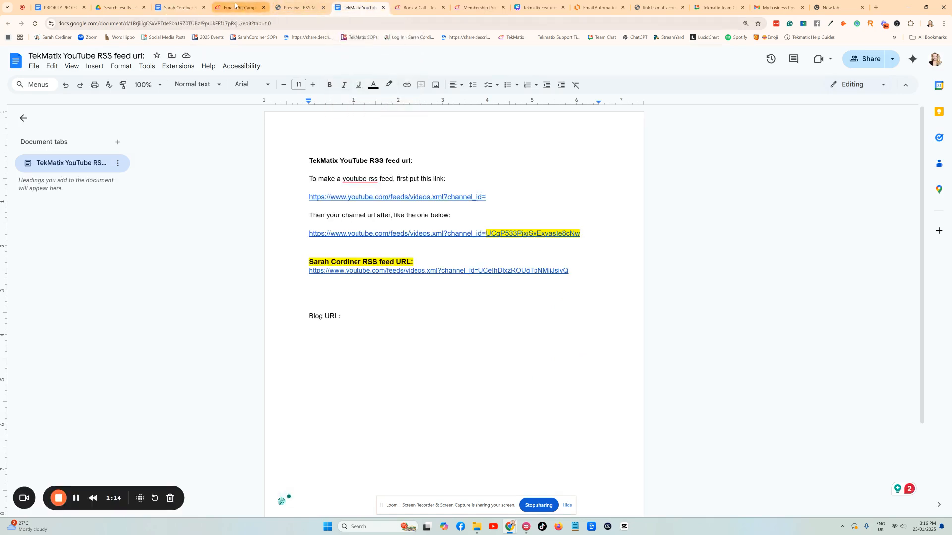
pyautogui.press('BackSpace')
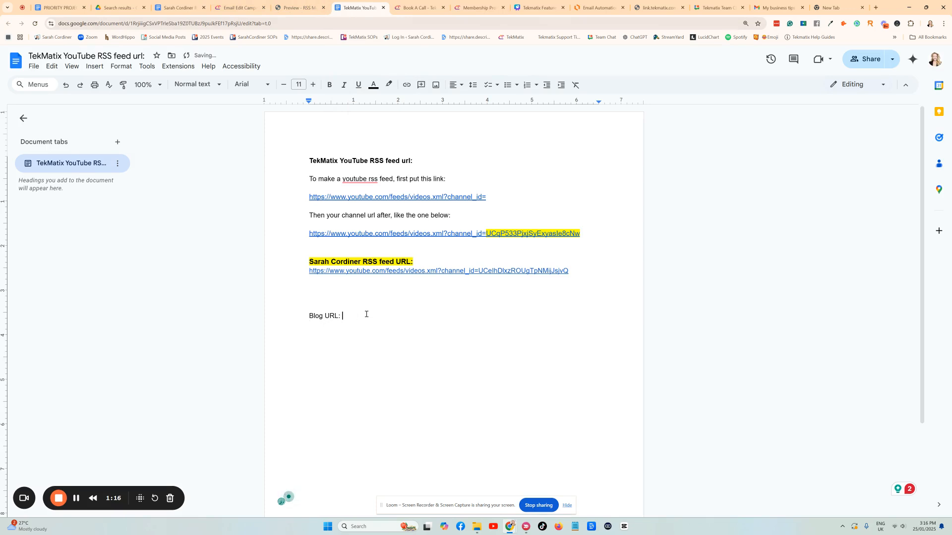
pyautogui.write('https://sarahcordiner.com/feed/')
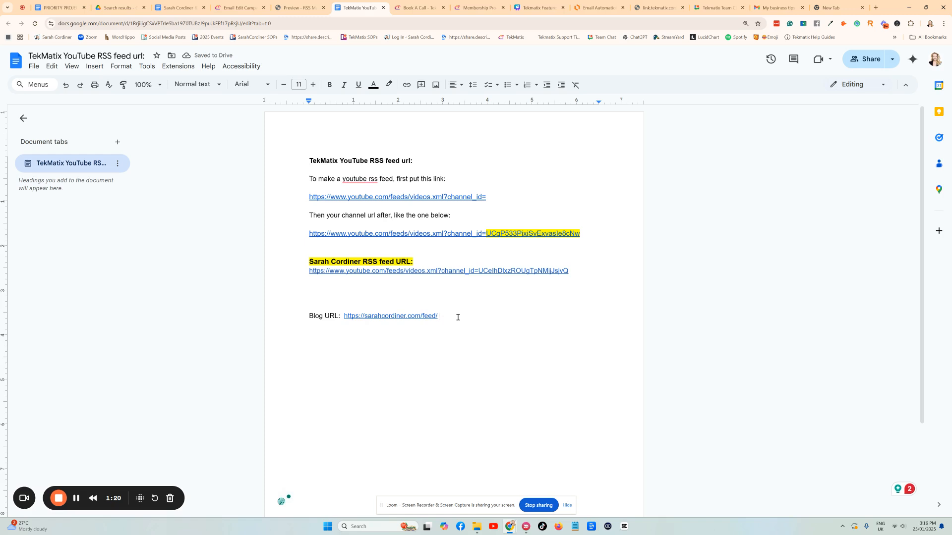
# - Copy the blog feed URL from the document and open it in the blank browser page
pyautogui.moveTo(457, 318); pyautogui.dragTo(343, 321)
pyautogui.click(476, 309)
pyautogui.moveTo(449, 319); pyautogui.dragTo(354, 309)
pyautogui.click(456, 310)
pyautogui.moveTo(450, 315); pyautogui.dragTo(344, 315)
pyautogui.hotkey('ctrl', 'c')
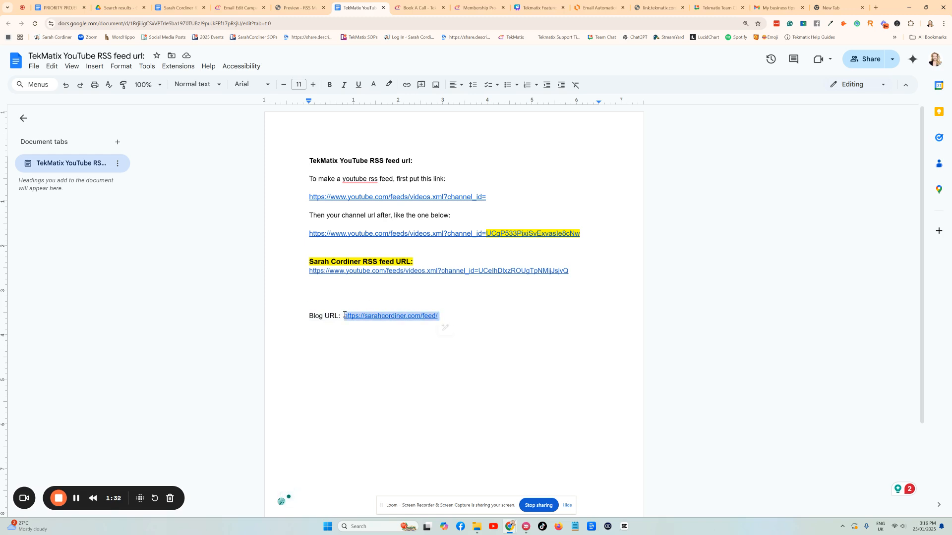
pyautogui.click(838, 7)
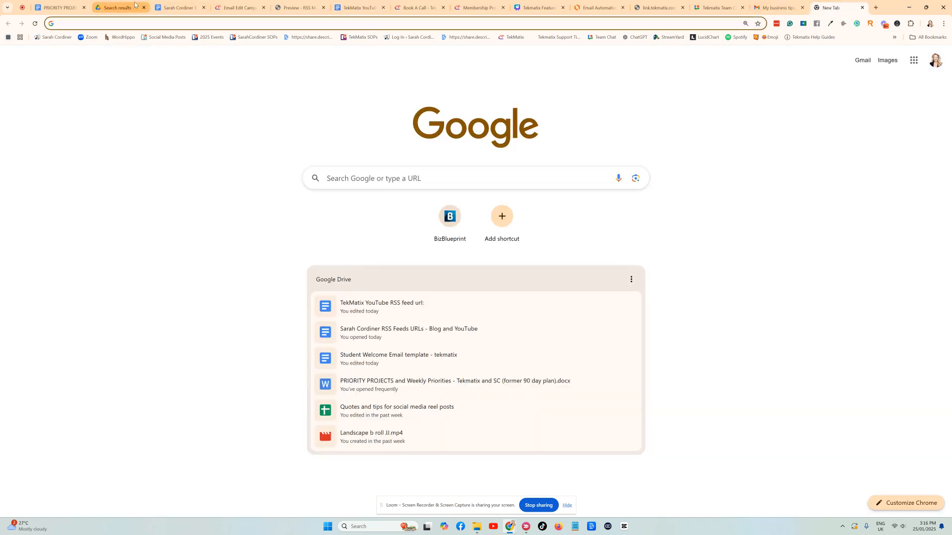
pyautogui.hotkey('ctrl', 'v')
pyautogui.press('Return')
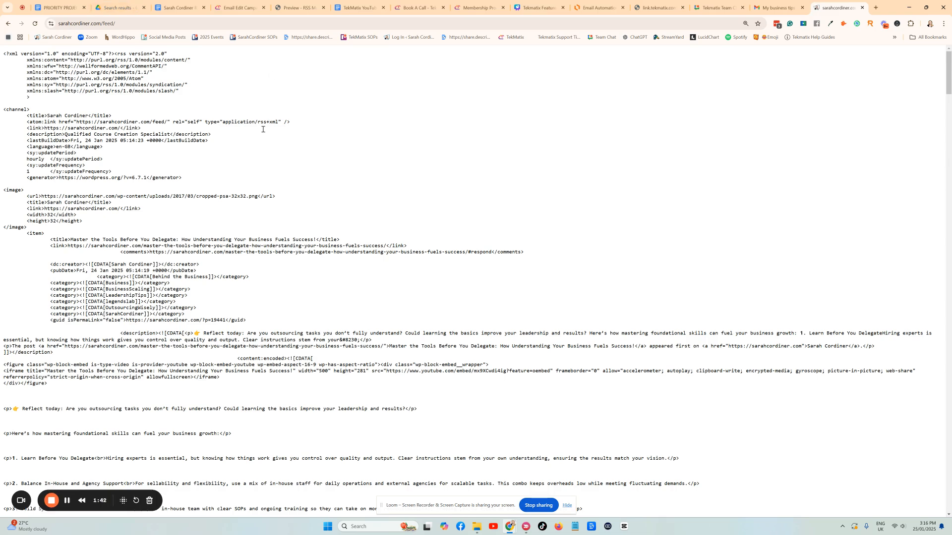
# - Look through the blog feed's raw XML, from the channel details through the post items and back
pyautogui.scroll(-10, 220, 225)
pyautogui.scroll(10, 240, 251)
pyautogui.scroll(-15, 239, 250)
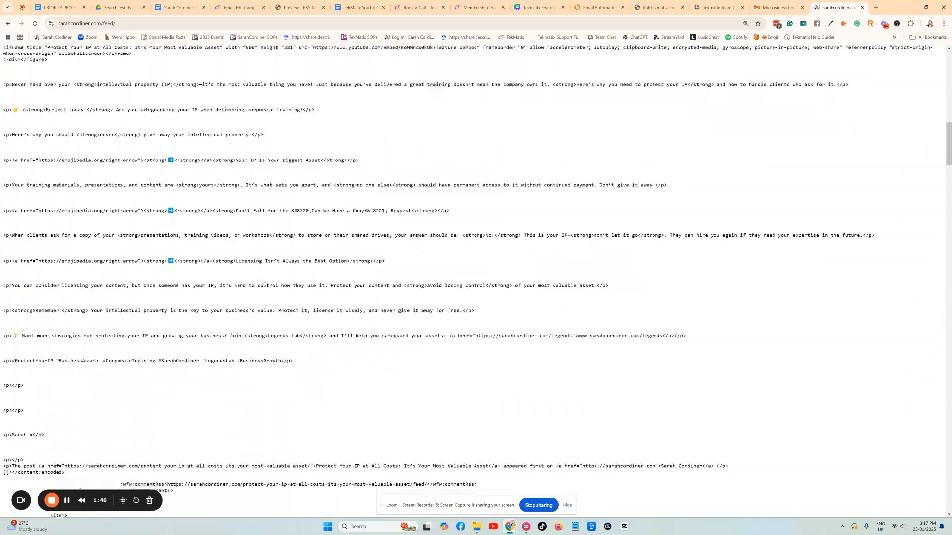
pyautogui.scroll(12, 263, 297)
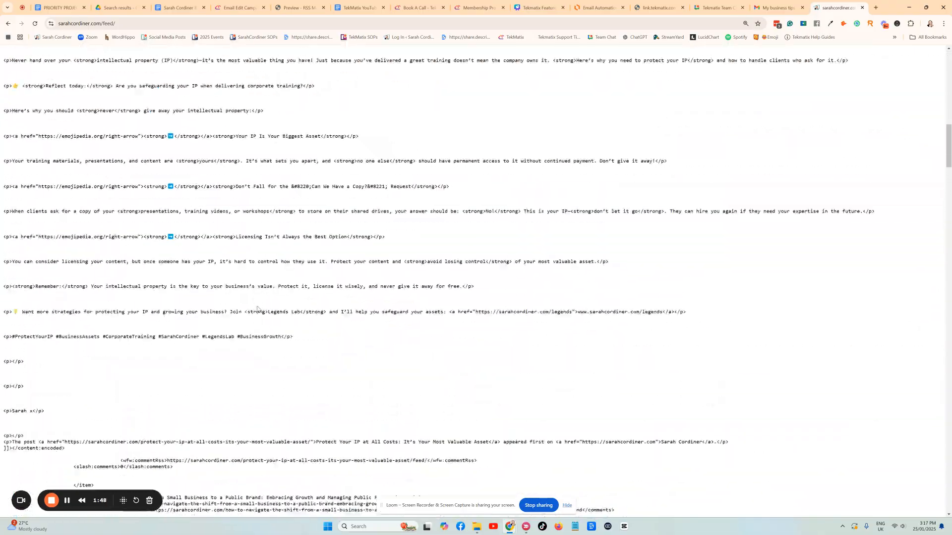
pyautogui.scroll(7, 257, 310)
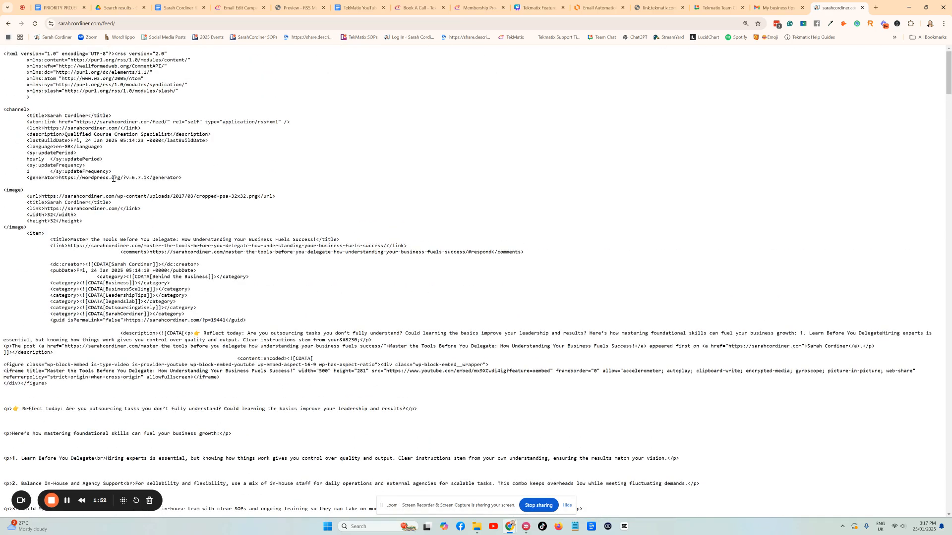
pyautogui.click(66, 500)
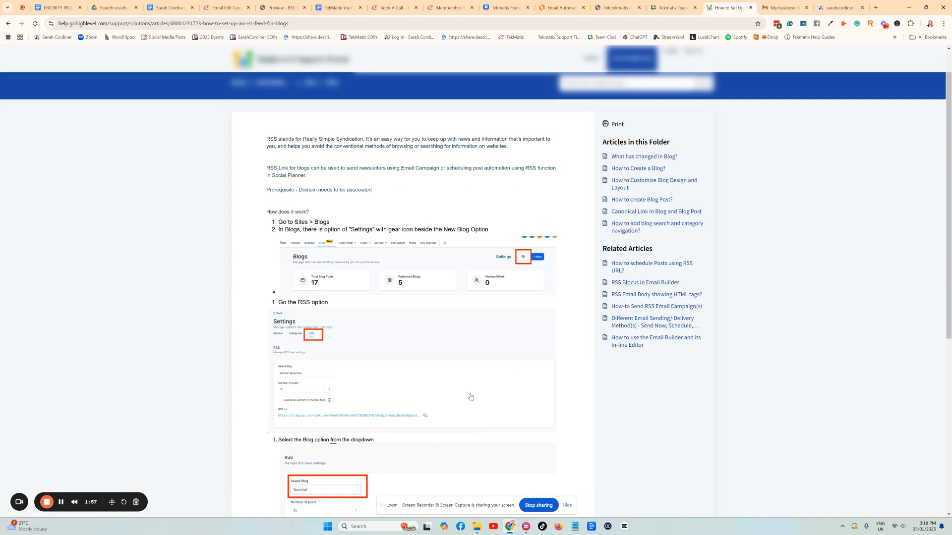
# - Examine the enlarged help article How to Set Up an RSS Feed for Blogs, covering the blog settings, RSS option and blog selection
pyautogui.scroll(1, 491, 297)
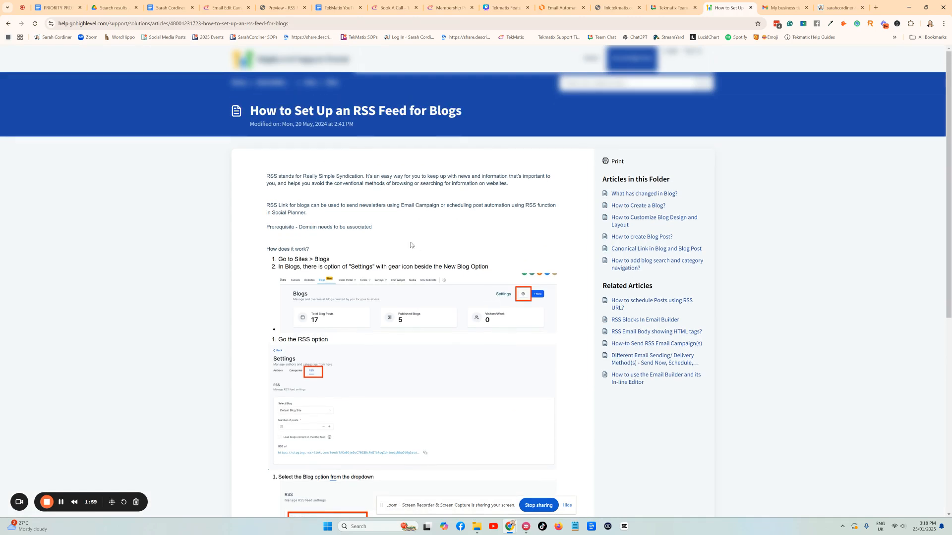
pyautogui.scroll(-1, 359, 303)
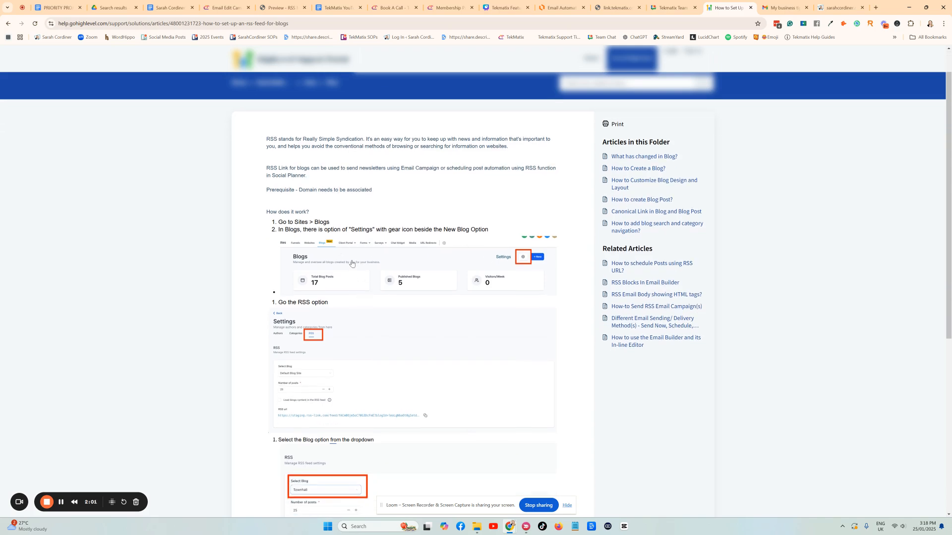
pyautogui.scroll(1, 352, 263)
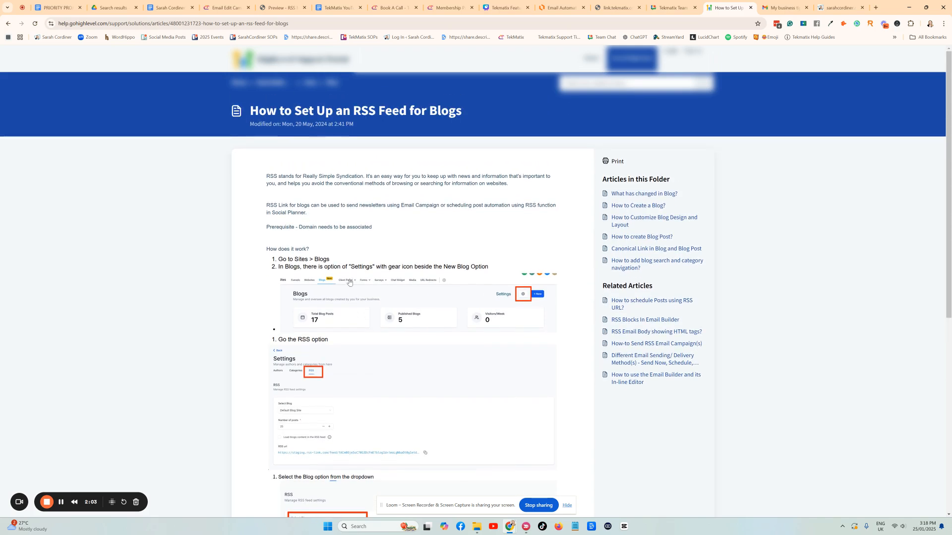
pyautogui.scroll(-1, 349, 282)
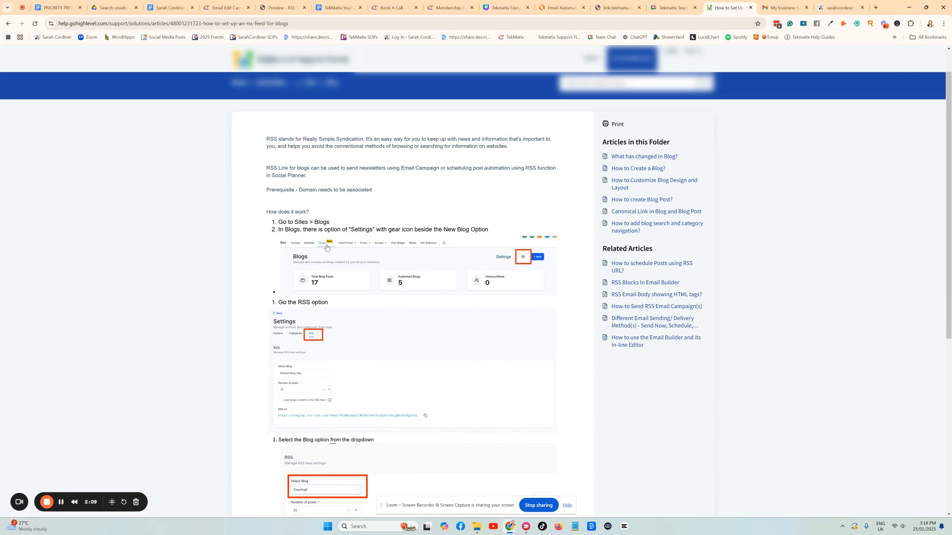
pyautogui.hotkey('ctrl', '+')
pyautogui.hotkey('ctrl', '+')
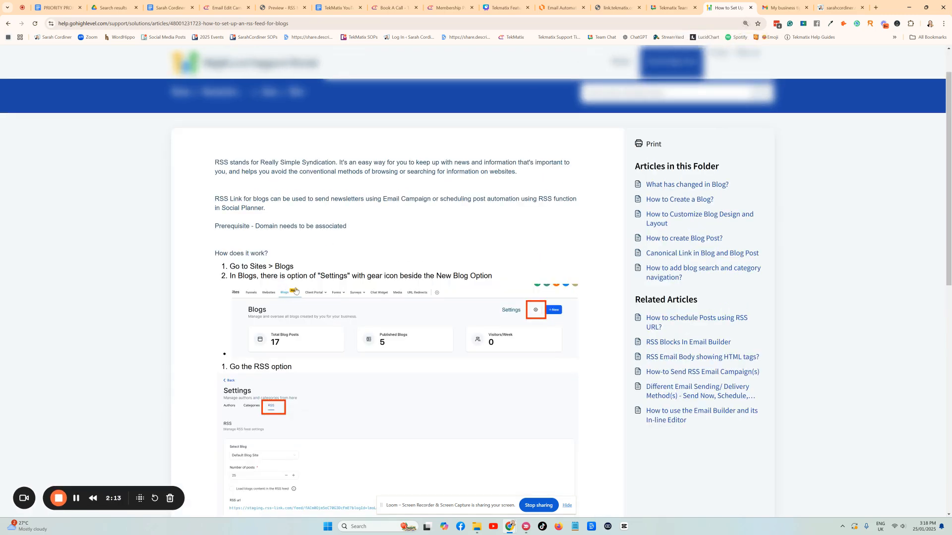
pyautogui.scroll(-2, 482, 266)
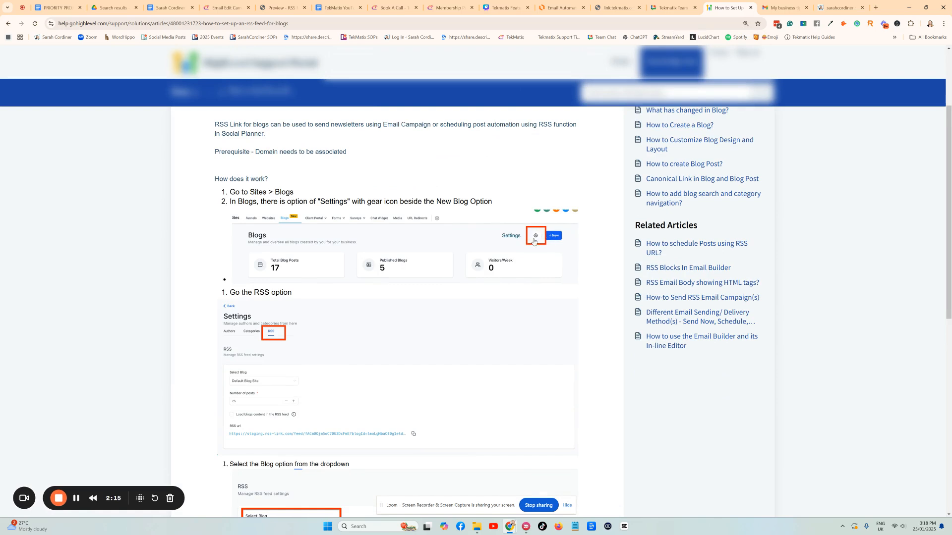
pyautogui.scroll(-1, 263, 317)
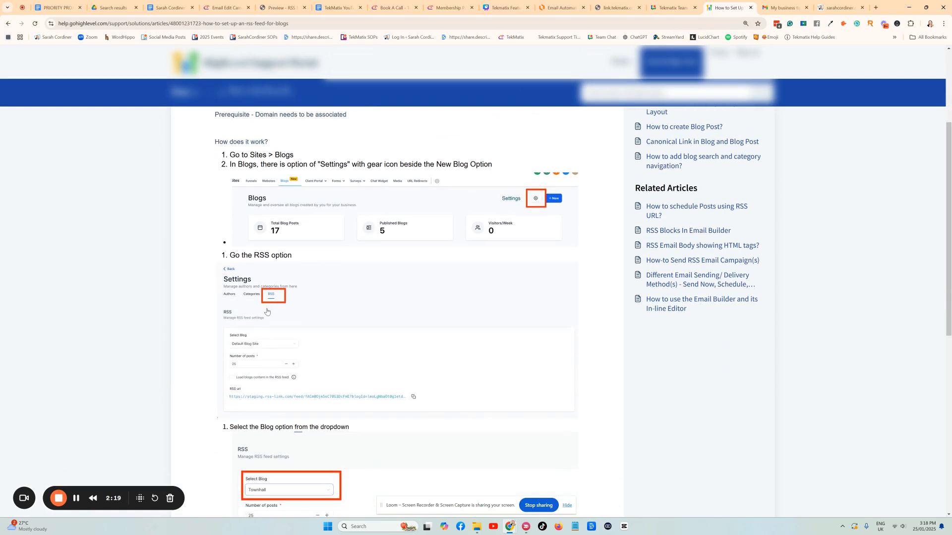
pyautogui.hotkey('ctrl', '+')
pyautogui.hotkey('ctrl', '+')
pyautogui.scroll(-3, 218, 349)
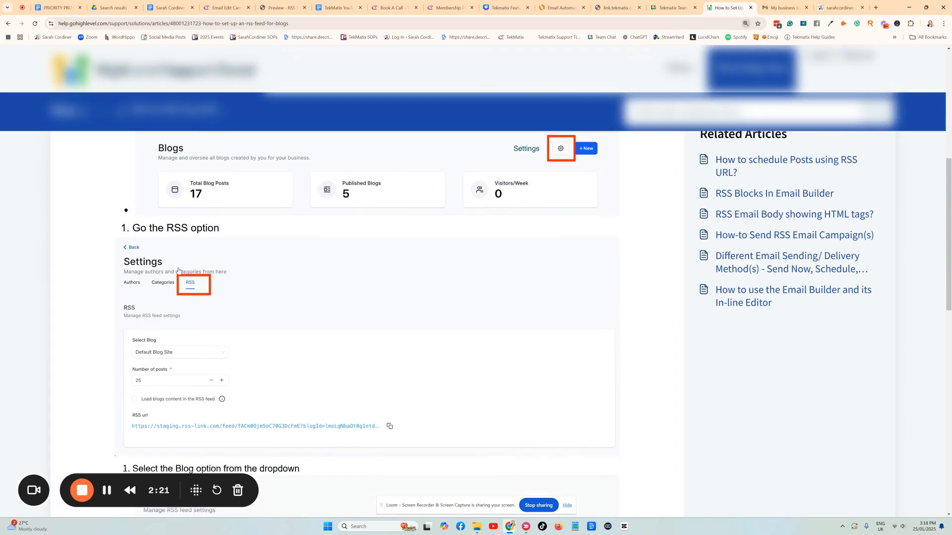
pyautogui.scroll(-2, 193, 325)
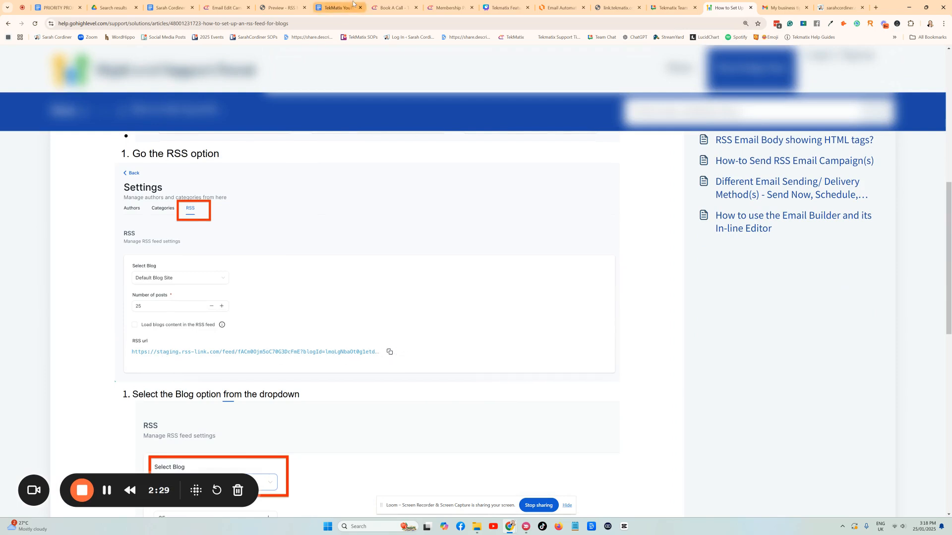
# - Return to the TekMatix YouTube RSS feed document and add a "Tekmatix:" line beneath the Blog URL
pyautogui.click(170, 8)
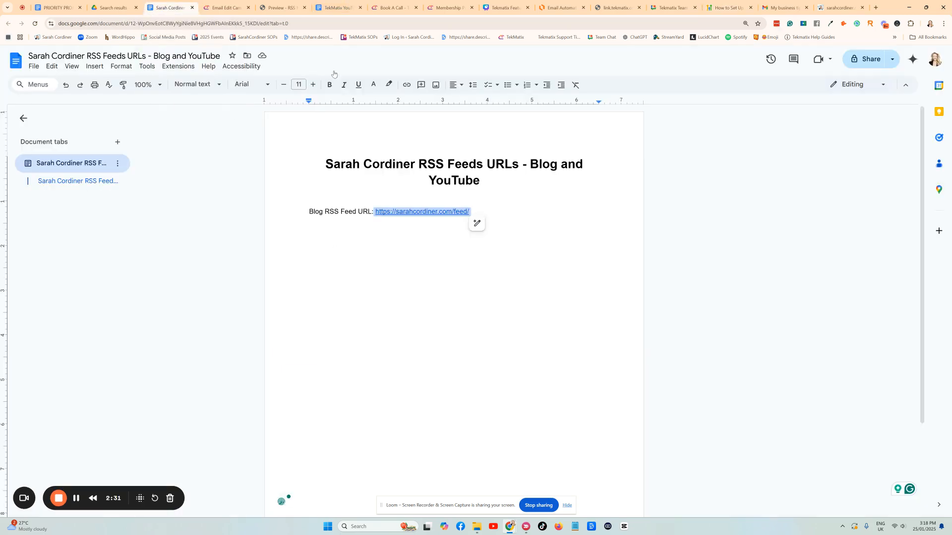
pyautogui.click(338, 7)
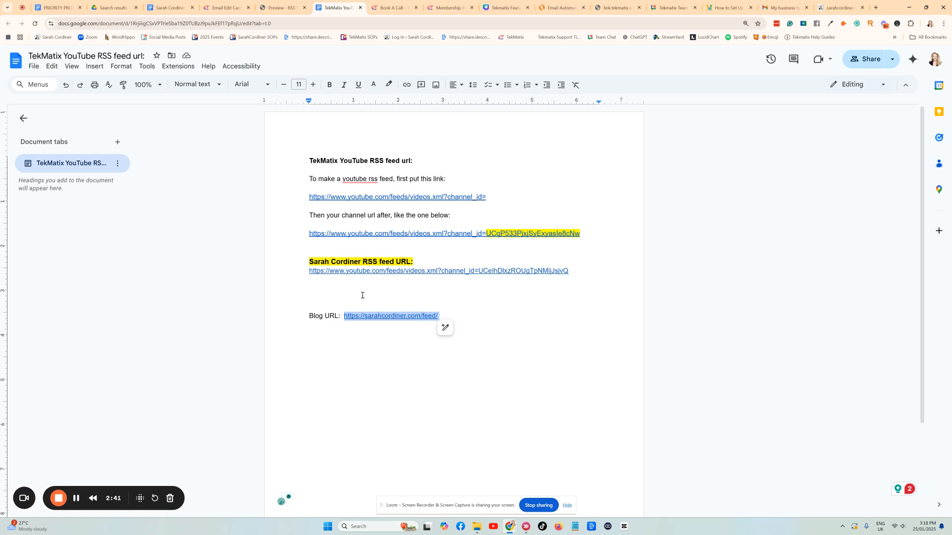
pyautogui.click(319, 327)
pyautogui.write('Tekmatix:')
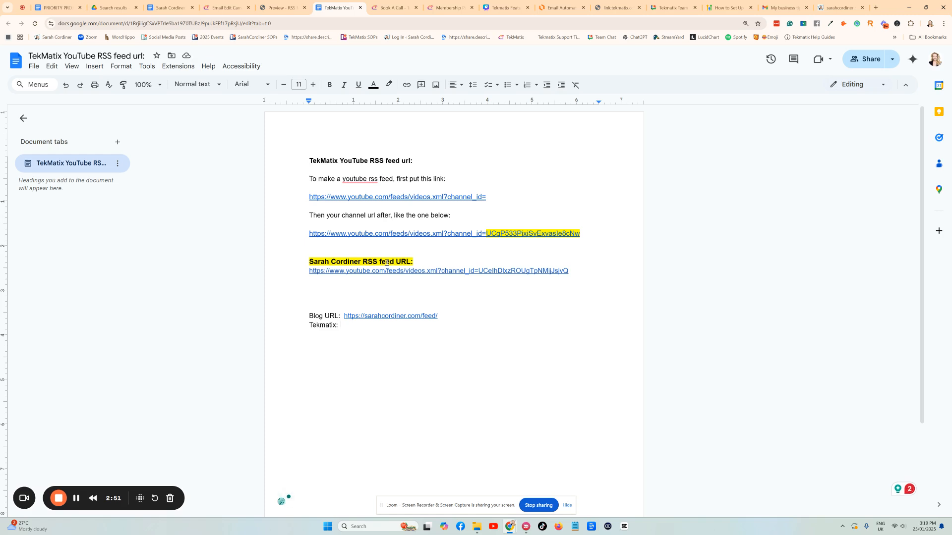
# - Select the base part of the example YouTube feed URL, up to and including channel_id=
pyautogui.moveTo(486, 235); pyautogui.dragTo(309, 234)
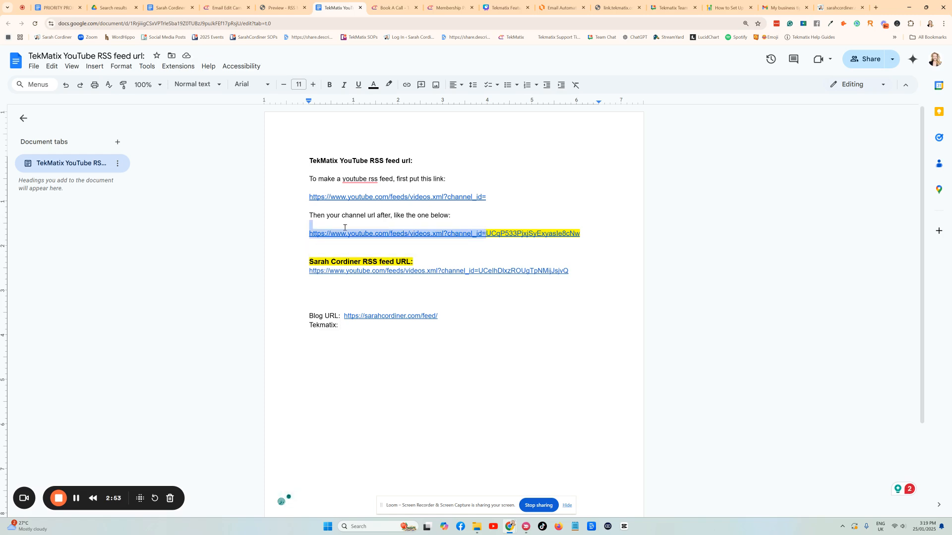
pyautogui.click(539, 331)
pyautogui.click(488, 233)
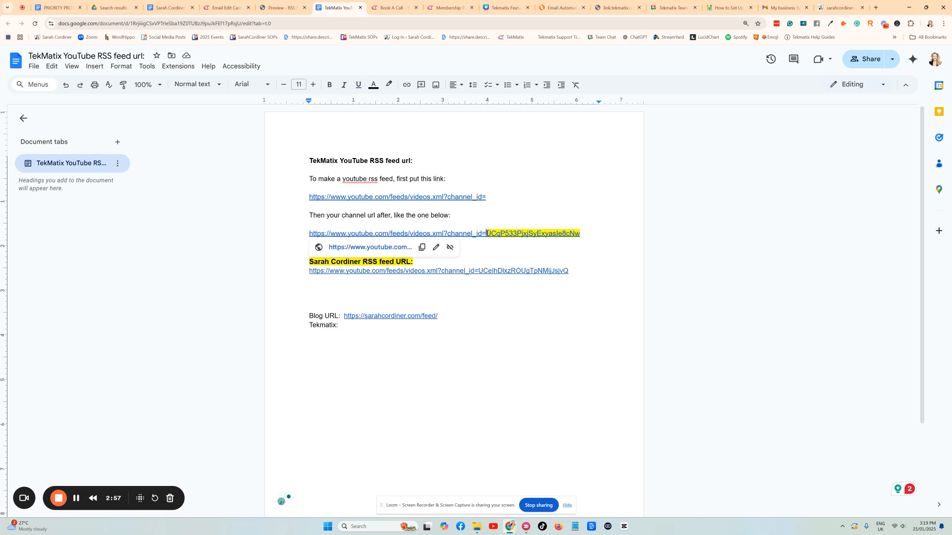
pyautogui.moveTo(485, 235); pyautogui.dragTo(313, 236)
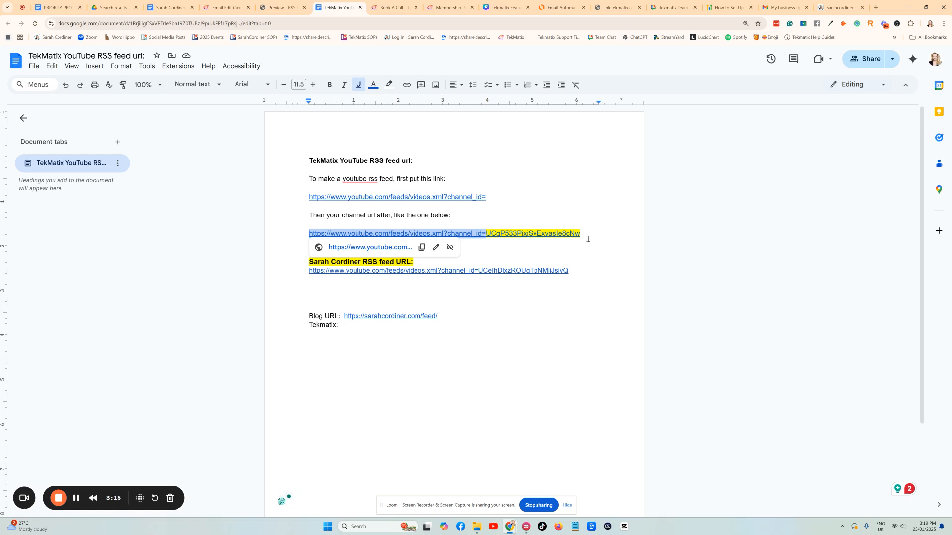
# - Open the YouTube channel in a new page, select the channel ID in its address, and return to the blank line in the feed document
pyautogui.click(875, 8)
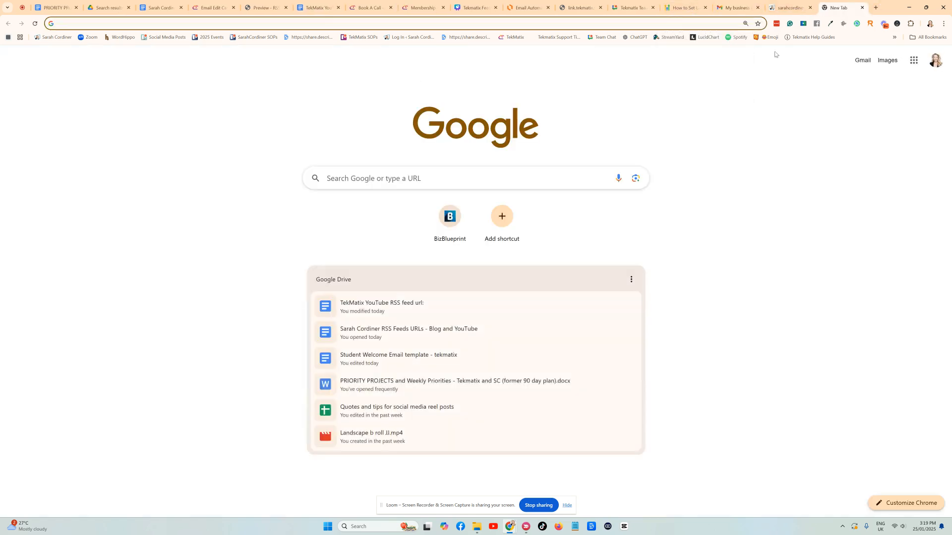
pyautogui.click(568, 23)
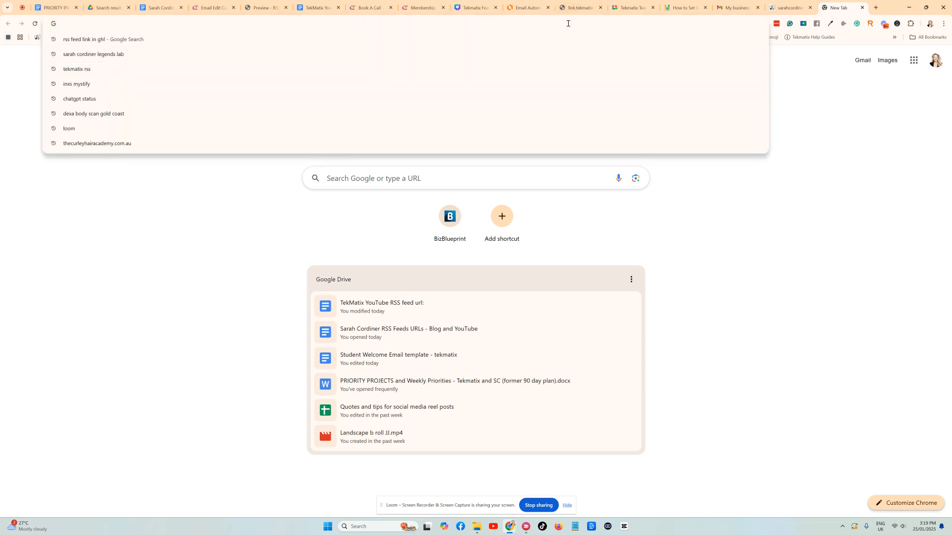
pyautogui.write('y')
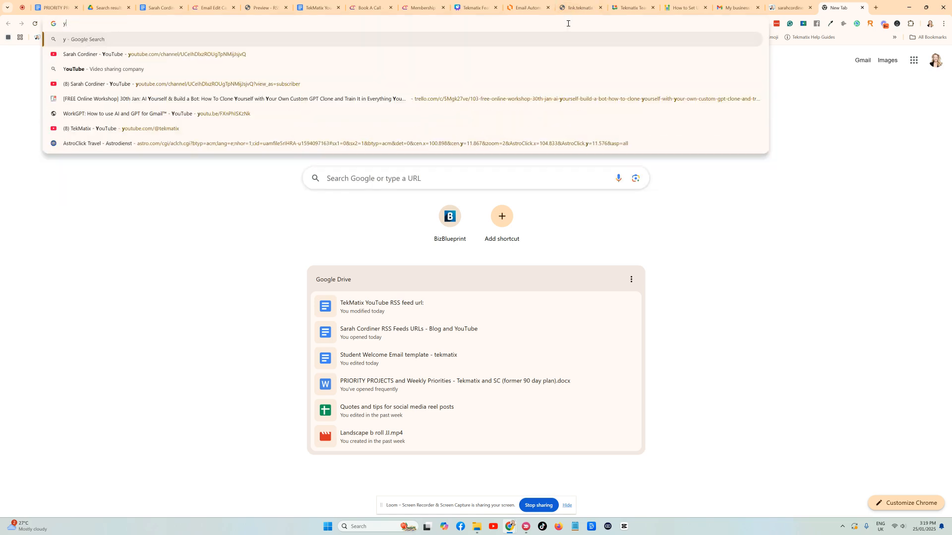
pyautogui.write('outube')
pyautogui.press('Return')
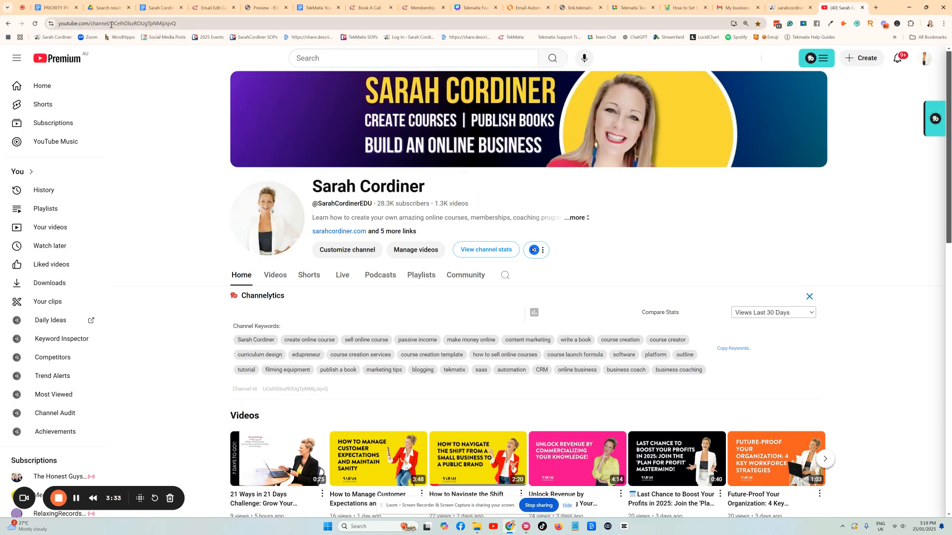
pyautogui.moveTo(112, 25); pyautogui.dragTo(205, 24)
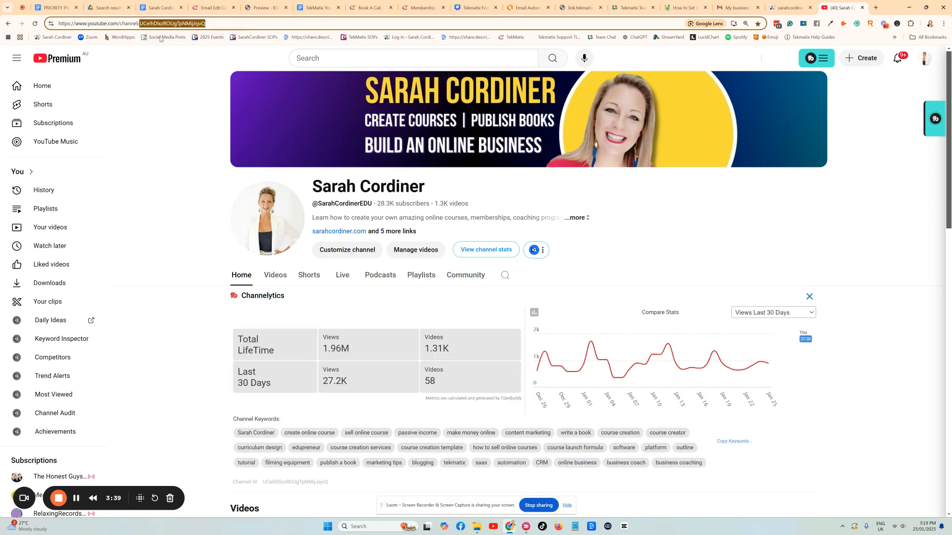
pyautogui.click(318, 7)
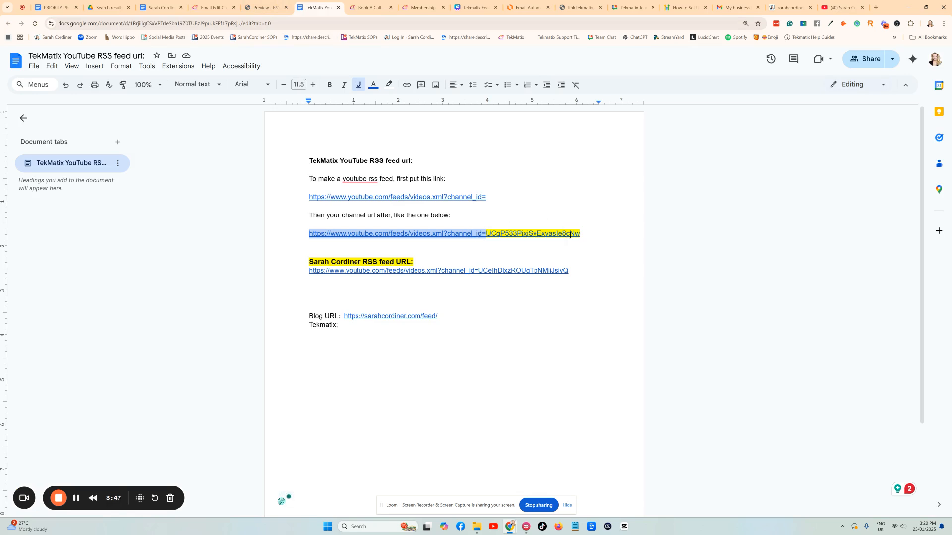
pyautogui.click(315, 290)
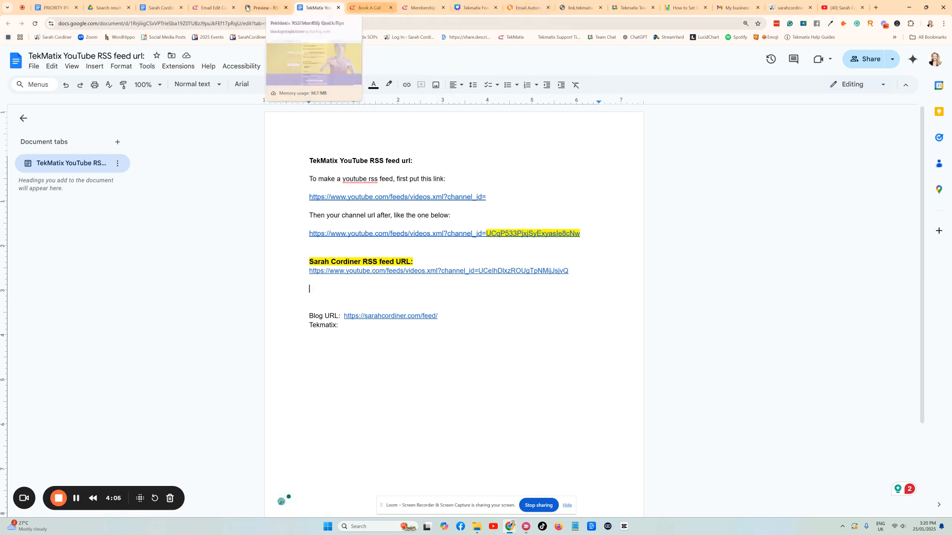
# - Switch to the Tekmatix email campaign "Your business inspiration quick tips - RSS weekly (TEST)" and review its RSS items block
pyautogui.click(413, 7)
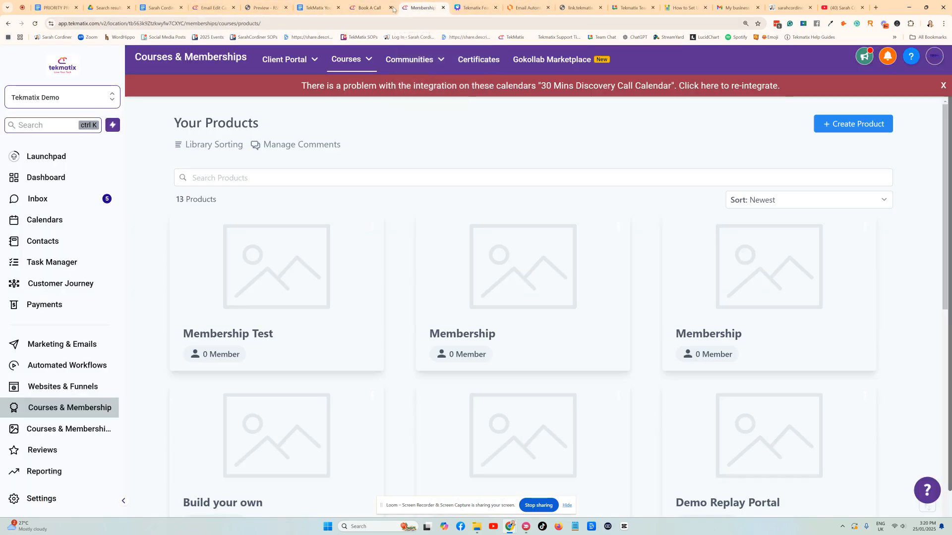
pyautogui.hotkey('ctrl', 'shift', 'Tab')
pyautogui.click(420, 7)
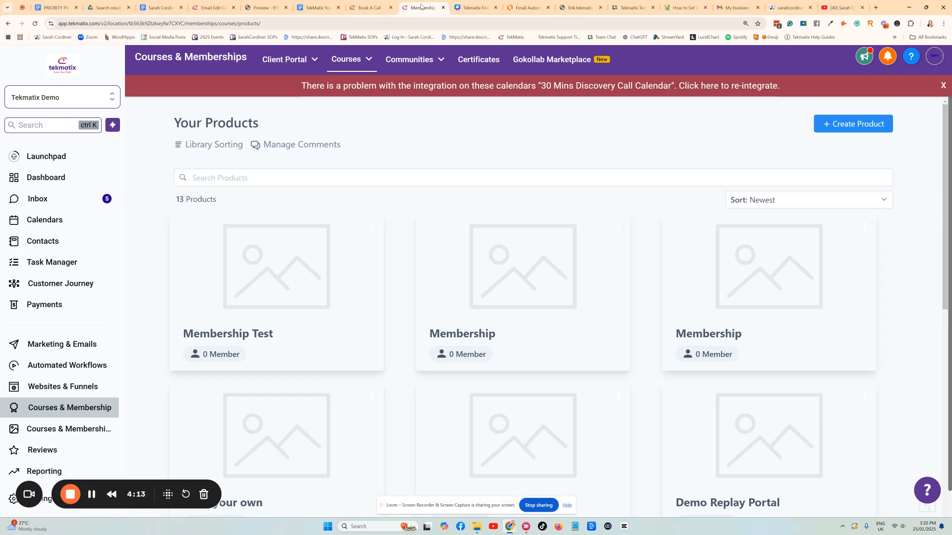
pyautogui.click(208, 8)
pyautogui.scroll(-2, 396, 287)
pyautogui.scroll(2, 397, 288)
pyautogui.scroll(-2, 397, 287)
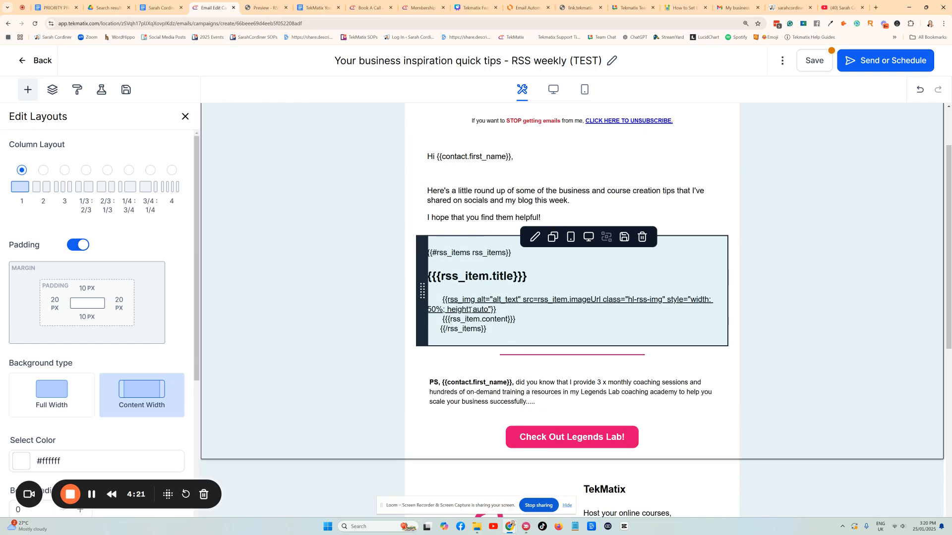
# - Examine the campaign's header, greeting text and RSS items block
pyautogui.scroll(2, 479, 309)
pyautogui.scroll(-2, 491, 293)
pyautogui.scroll(2, 493, 290)
pyautogui.scroll(-3, 481, 282)
pyautogui.scroll(3, 480, 282)
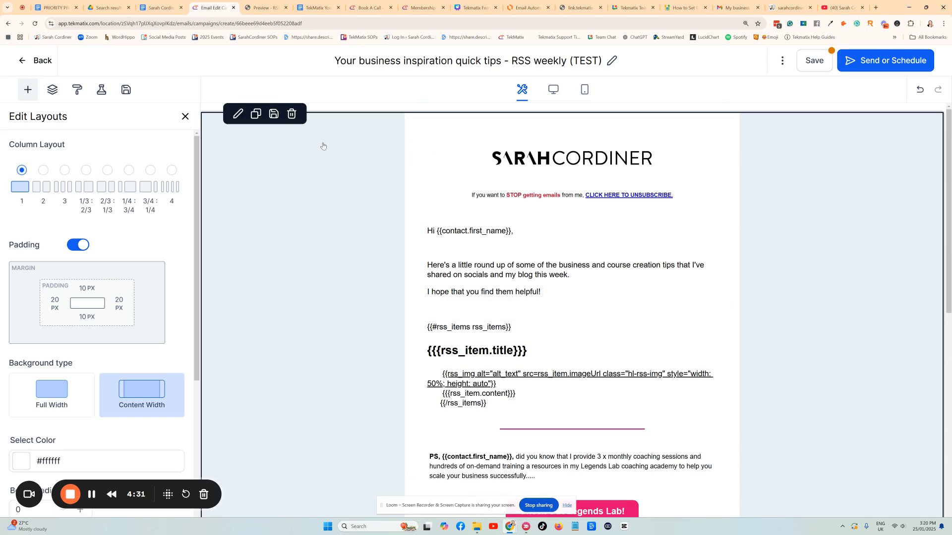
pyautogui.scroll(-2, 365, 241)
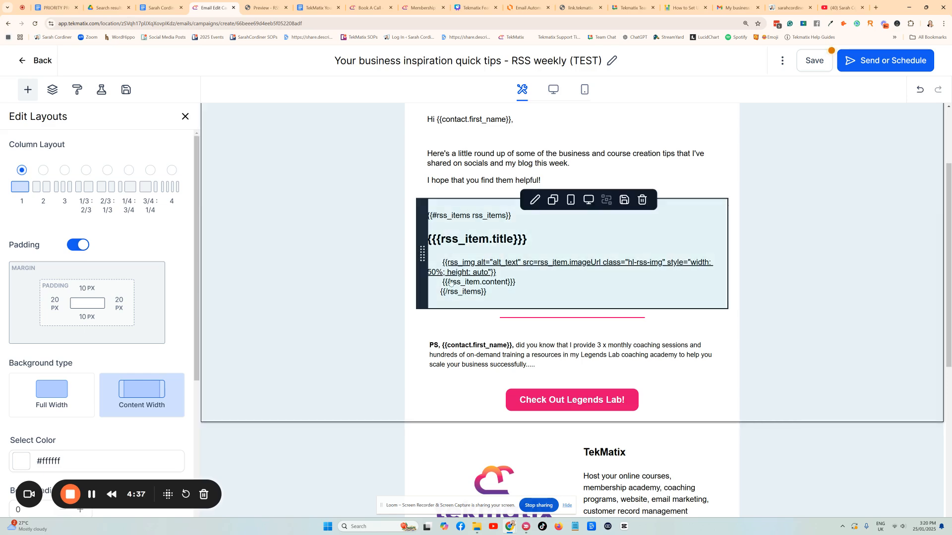
pyautogui.scroll(2, 451, 282)
pyautogui.scroll(-1, 287, 251)
pyautogui.scroll(1, 276, 248)
pyautogui.scroll(-2, 435, 347)
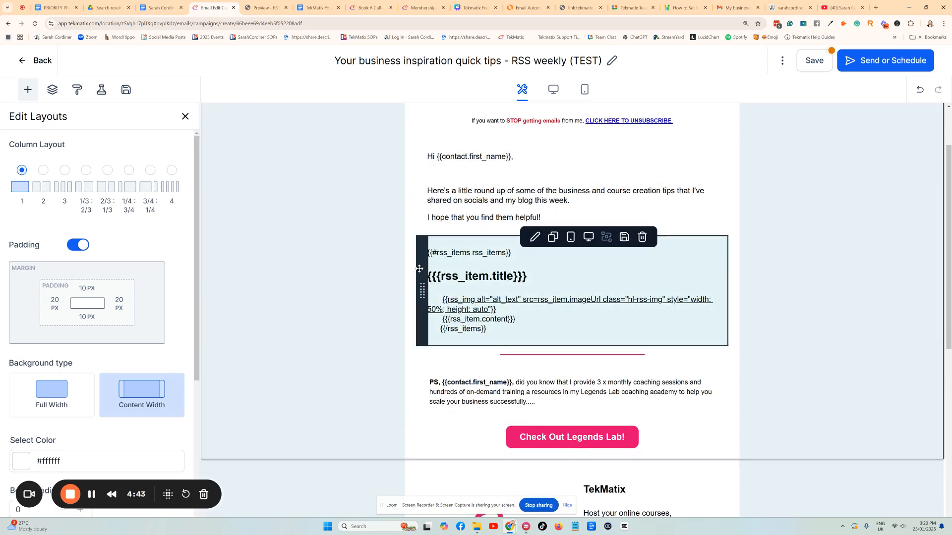
# - Bring up the available email elements and review the campaign layout down to the social footer and back
pyautogui.click(28, 90)
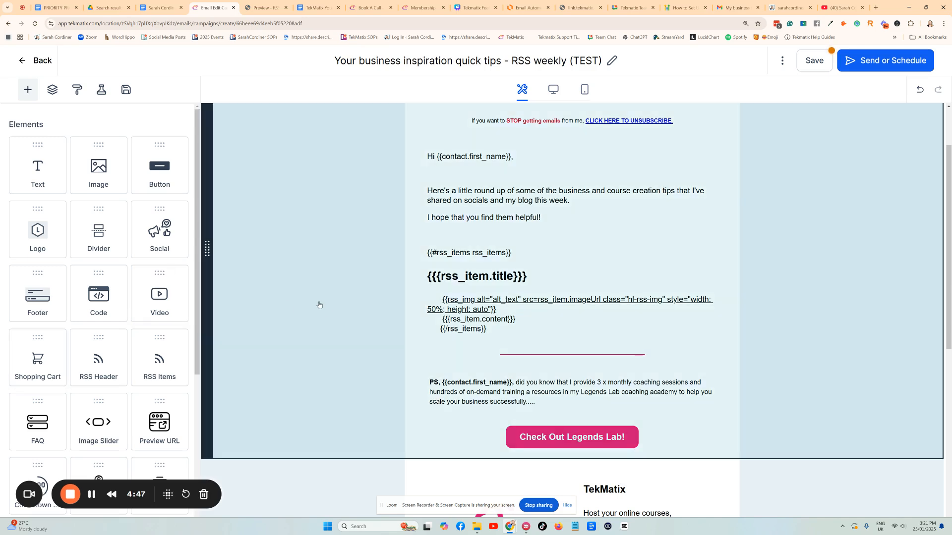
pyautogui.scroll(-4, 319, 305)
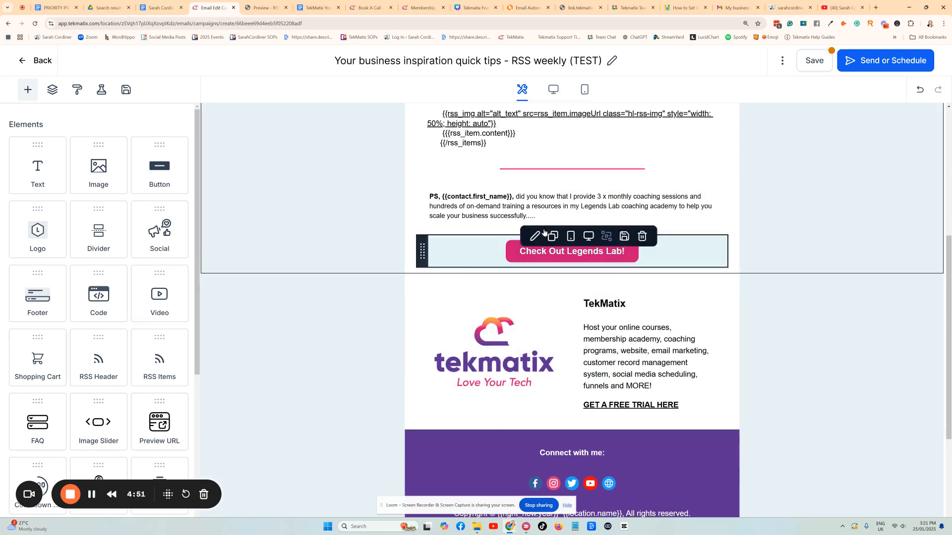
pyautogui.scroll(2, 569, 237)
pyautogui.scroll(4, 568, 237)
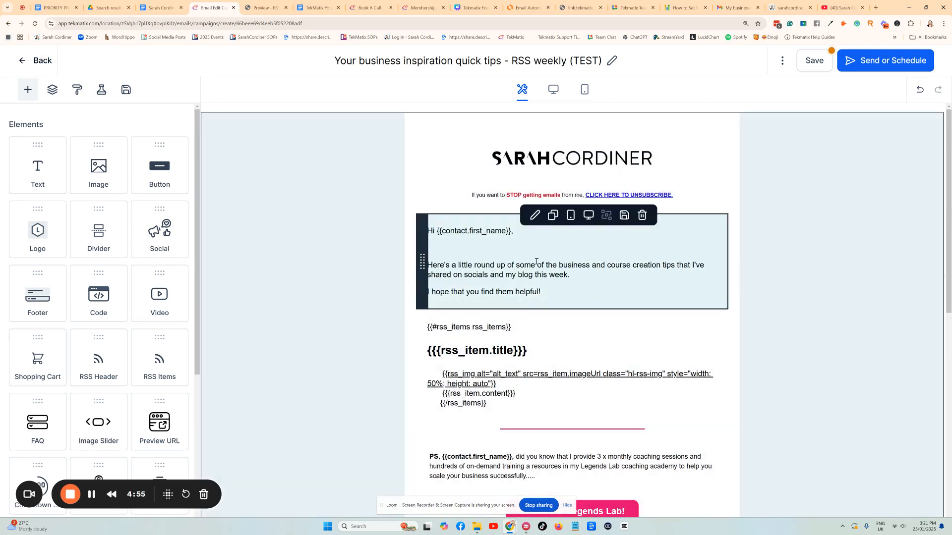
pyautogui.scroll(-2, 544, 228)
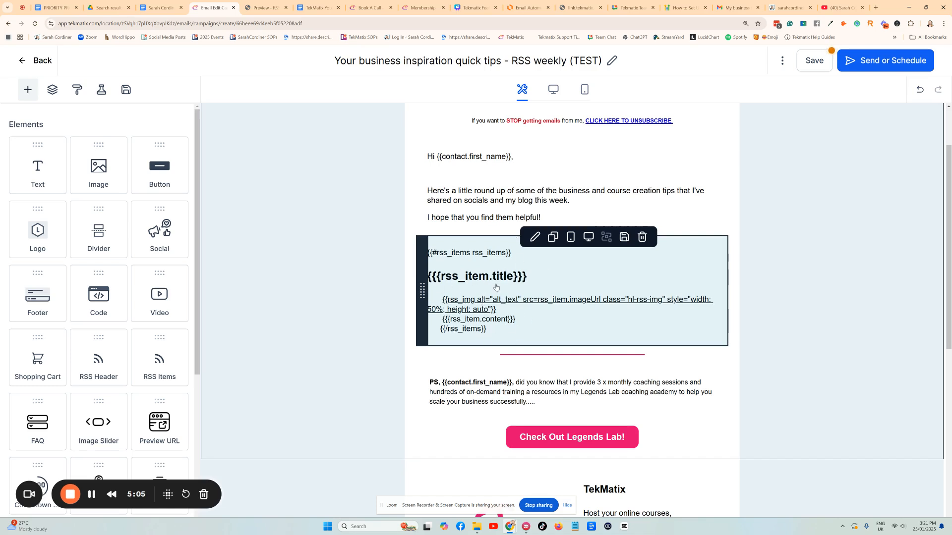
pyautogui.scroll(1, 457, 240)
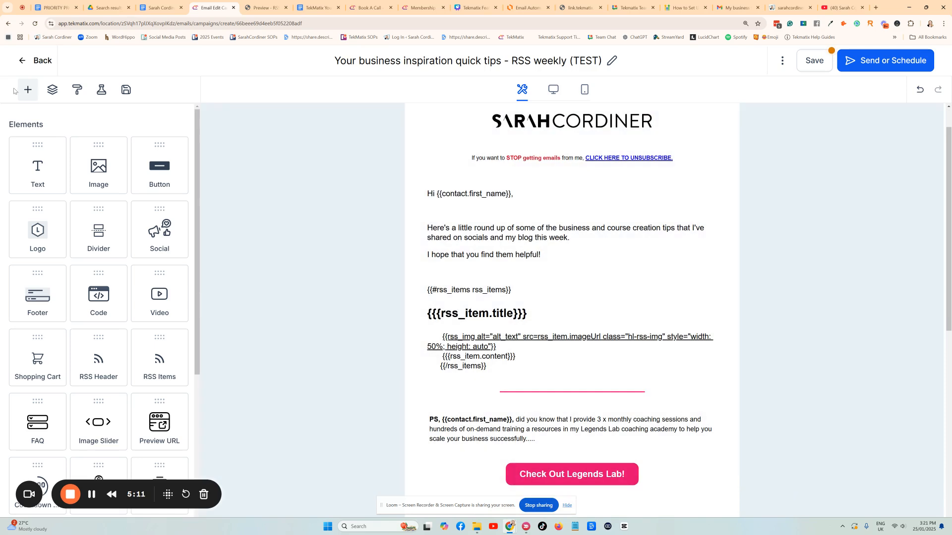
# - Leave the campaign without saving and switch to the Tekmatix Demo sub-account, found by searching for "demo"
pyautogui.click(21, 61)
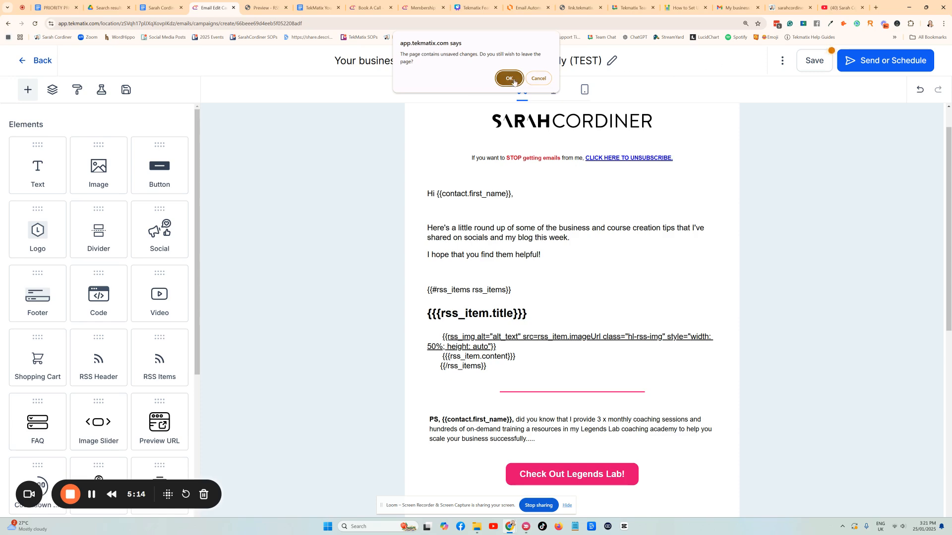
pyautogui.click(508, 78)
pyautogui.click(80, 97)
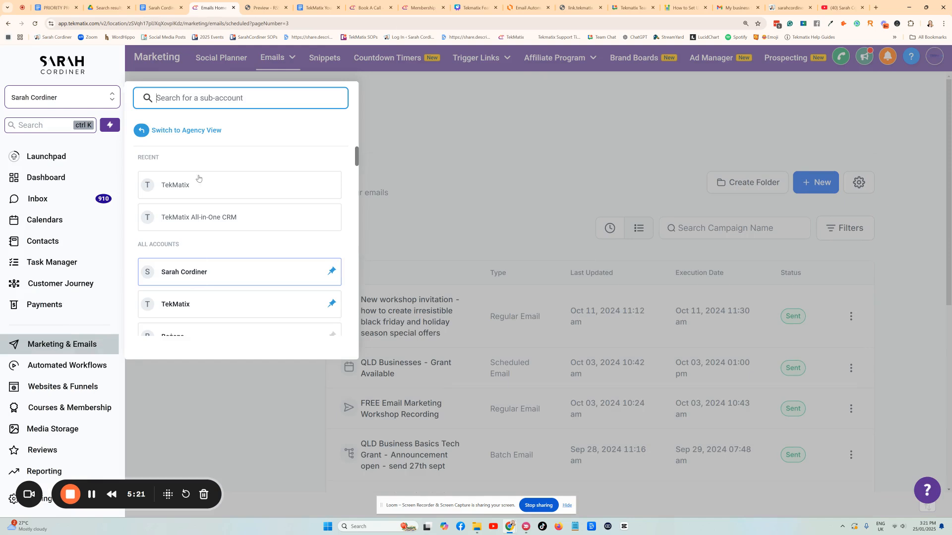
pyautogui.write('demo')
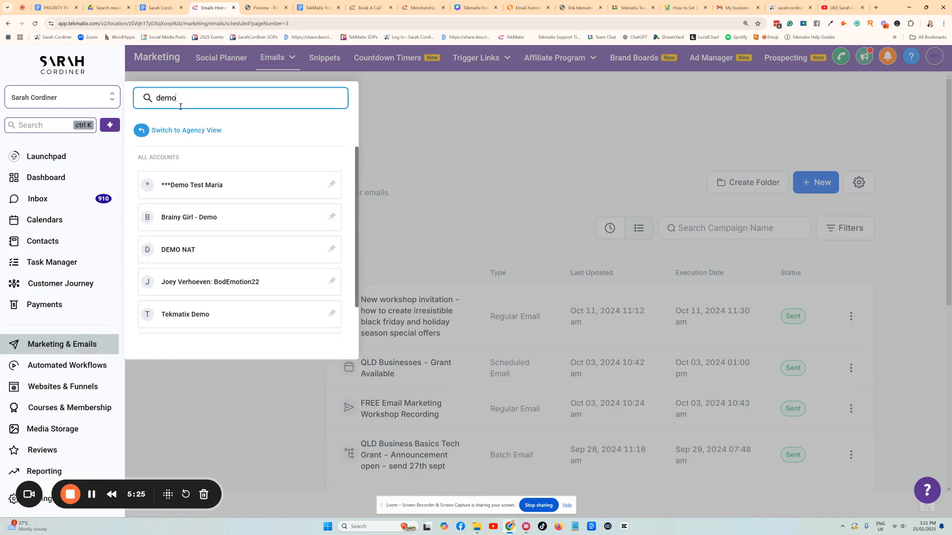
pyautogui.scroll(-1, 195, 263)
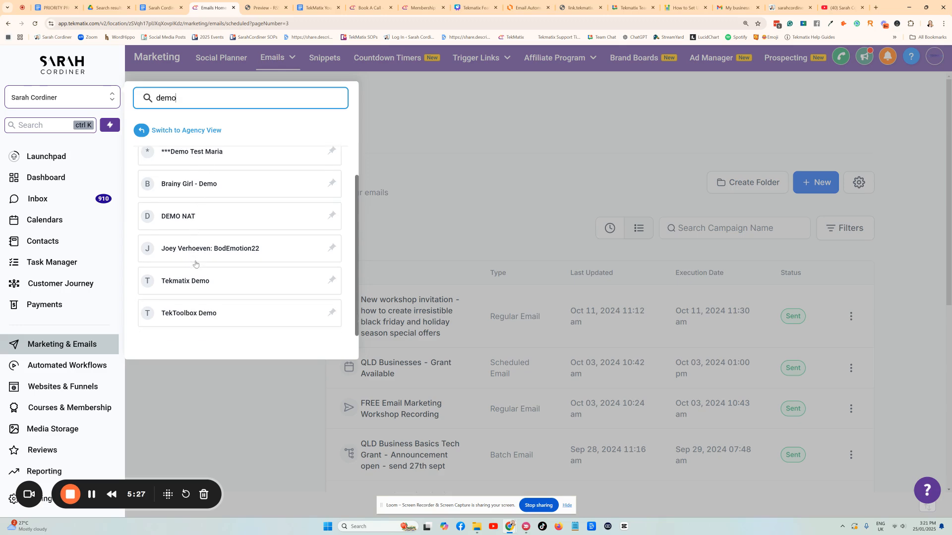
pyautogui.click(197, 281)
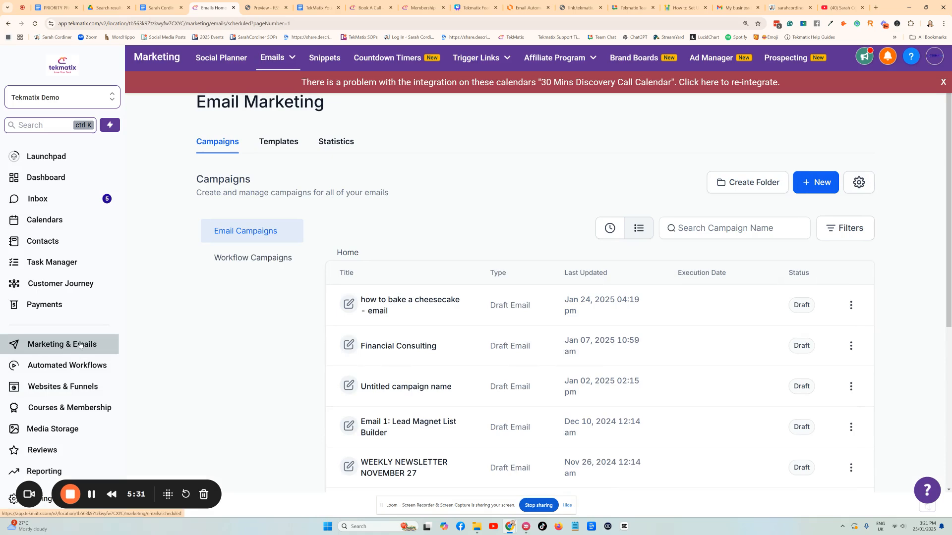
# - Go to the email templates and search them for "master"
pyautogui.moveTo(275, 58)
pyautogui.click(278, 122)
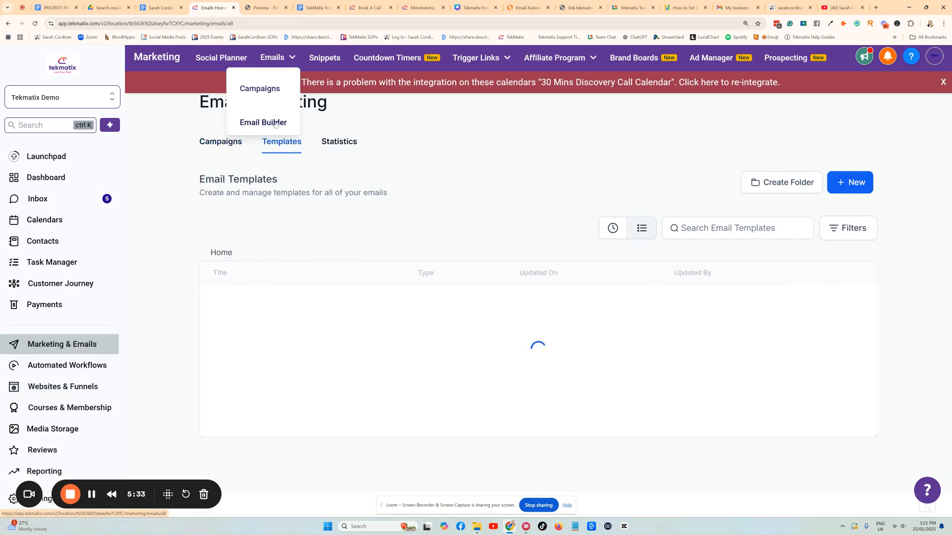
pyautogui.click(709, 229)
pyautogui.write('master')
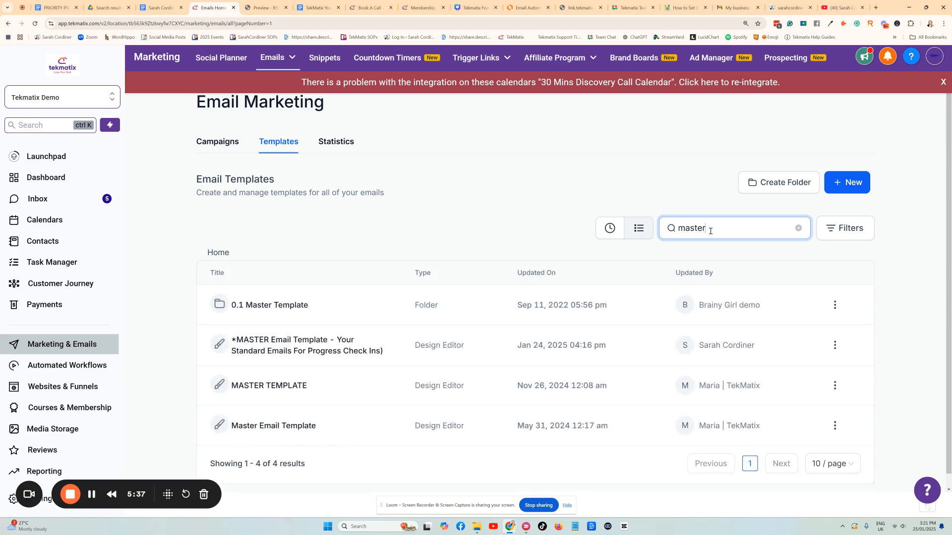
# - Clone the "*MASTER Email Template - Your Standard Emails For Progress Check Ins)" template as "RSS Email - Monthly Roundup (Blog)"
pyautogui.click(834, 345)
pyautogui.click(803, 207)
pyautogui.click(553, 278)
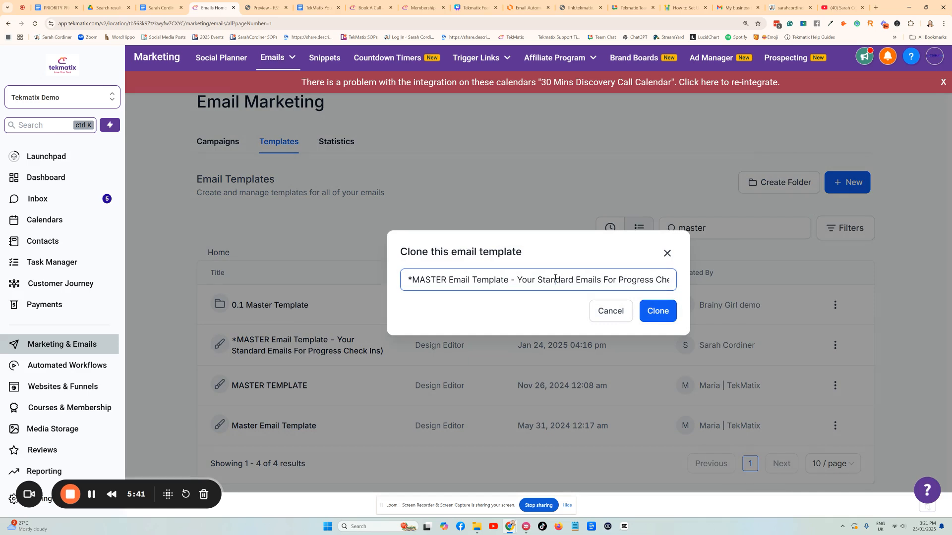
pyautogui.hotkey('ctrl', 'a')
pyautogui.press('BackSpace')
pyautogui.write('RSS')
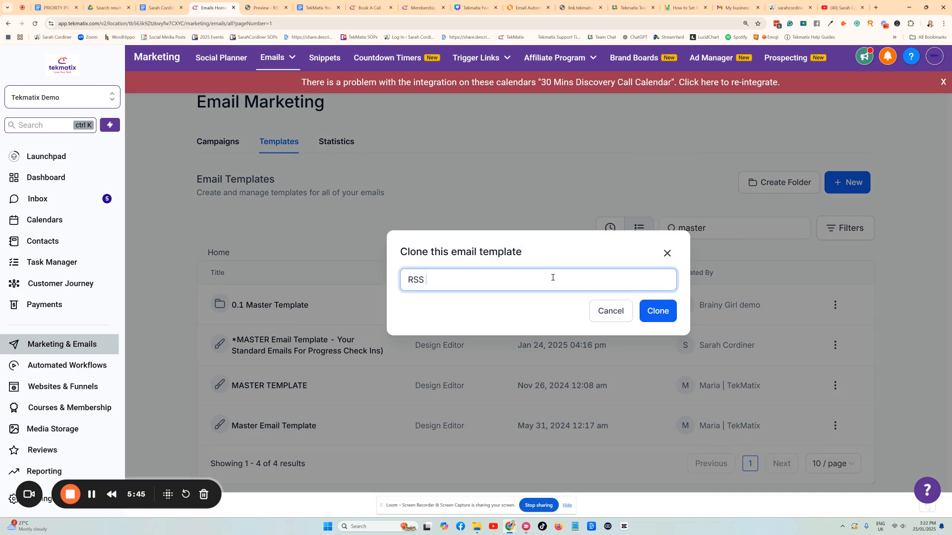
pyautogui.write(' Email - Monthly Roundup')
pyautogui.press('BackSpace')
pyautogui.press('BackSpace')
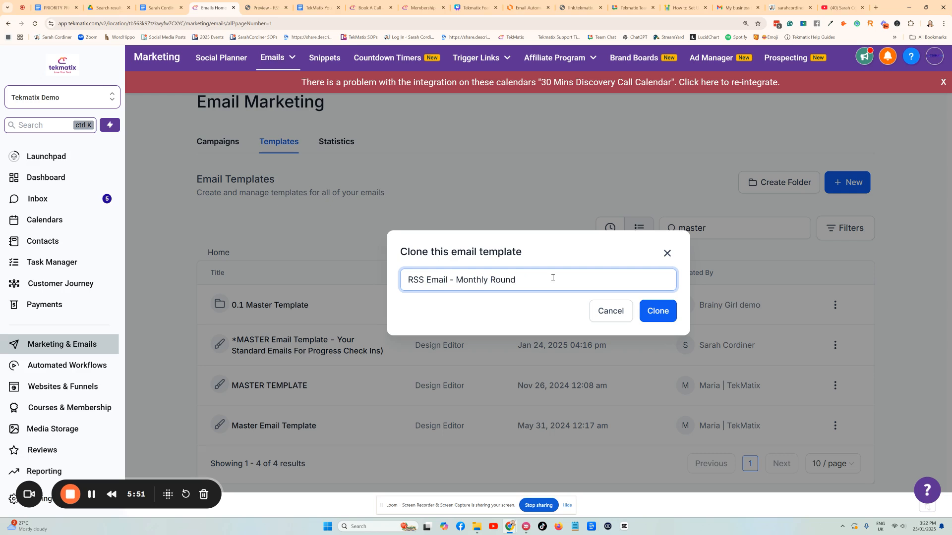
pyautogui.write('up (Blog)')
pyautogui.click(663, 312)
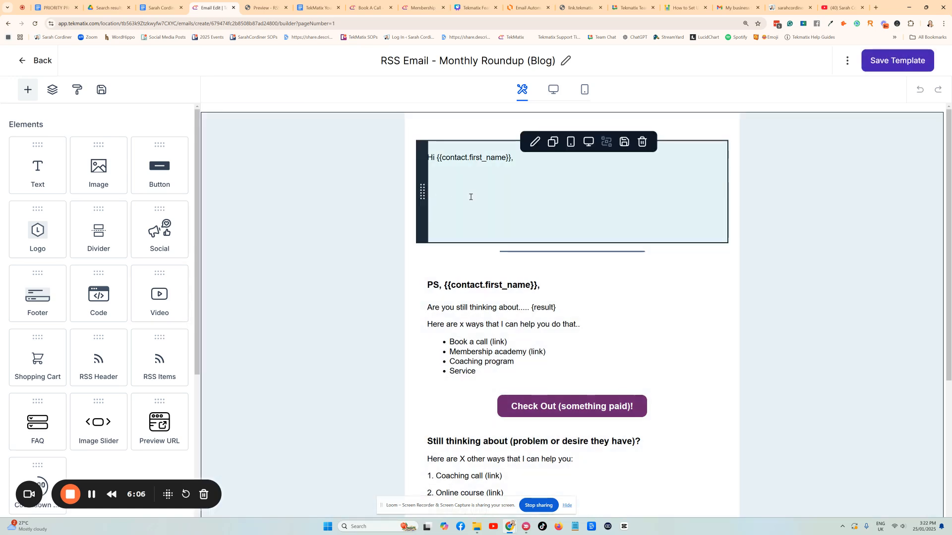
# - Write "How are you getting on with your facebook marketing?" beneath the greeting and start a new paragraph below it
pyautogui.click(470, 197)
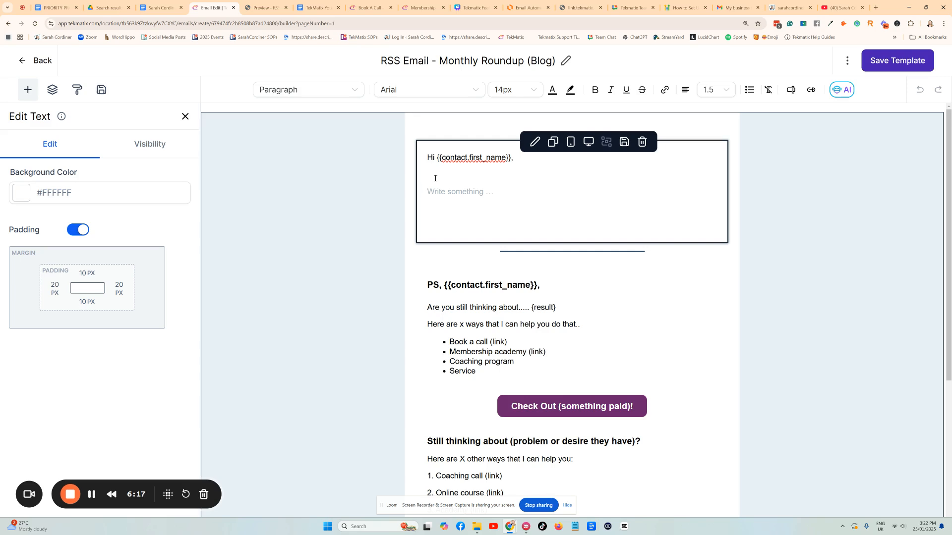
pyautogui.write('How')
pyautogui.press('BackSpace')
pyautogui.press('BackSpace')
pyautogui.press('BackSpace')
pyautogui.write('How are you gettibg on with your')
pyautogui.click(493, 192)
pyautogui.press('BackSpace')
pyautogui.write('n')
pyautogui.click(547, 194)
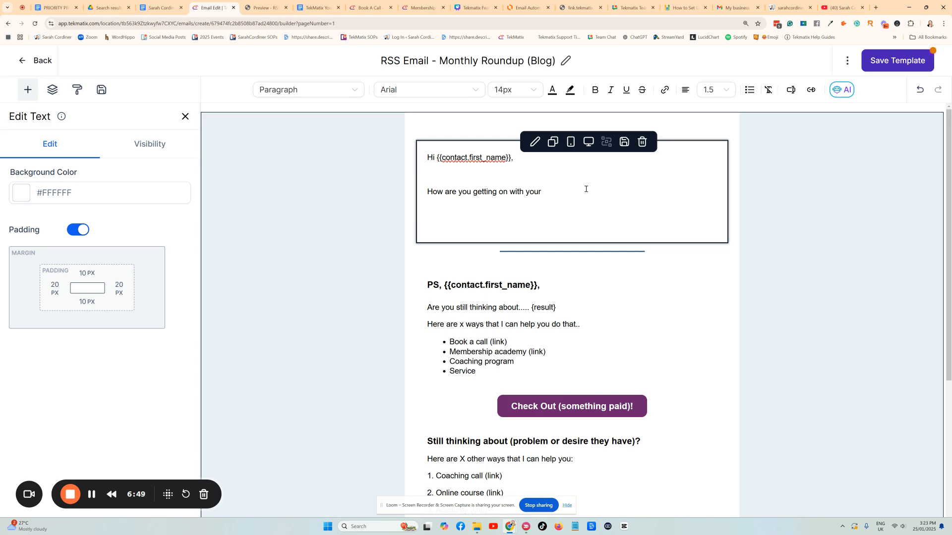
pyautogui.write('facebook marketing?')
pyautogui.press('Return')
pyautogui.press('Return')
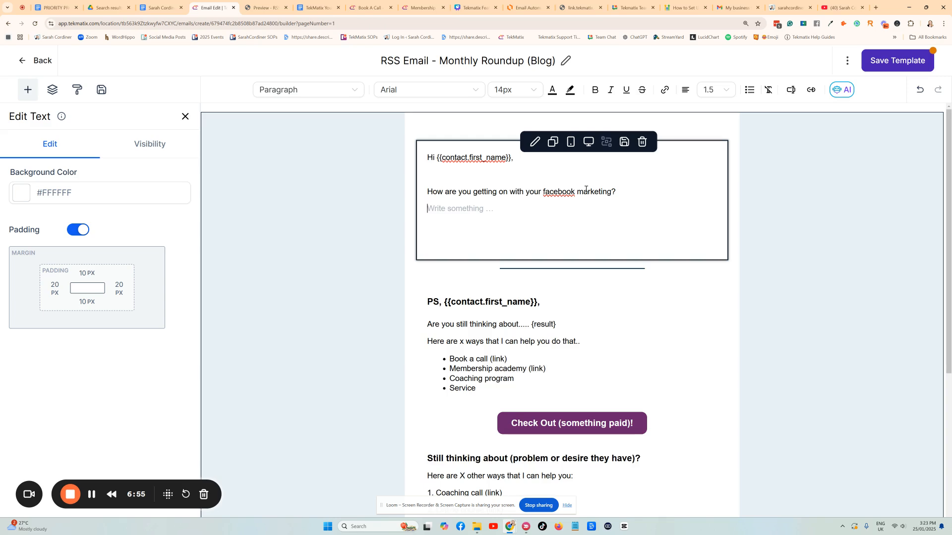
# - Add the line "Here are my latest blog posts and videos" beneath the marketing question
pyautogui.write('Here are my')
pyautogui.press('BackSpace')
pyautogui.write('y latest blog posts and')
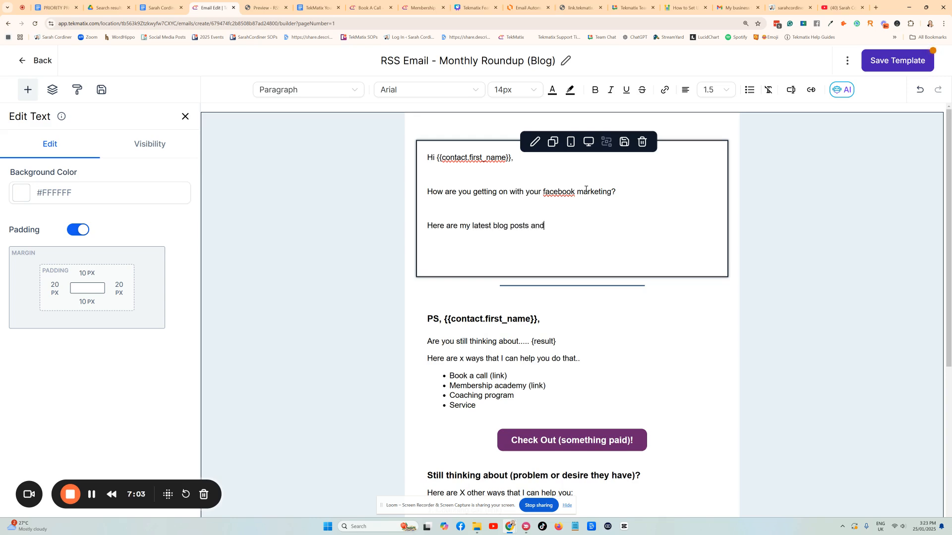
pyautogui.write(' videos')
# - Capitalise "Facebook" in the marketing question and remove the blank line between it and the blog posts line
pyautogui.click(544, 192)
pyautogui.press('Delete')
pyautogui.write('F')
pyautogui.click(600, 232)
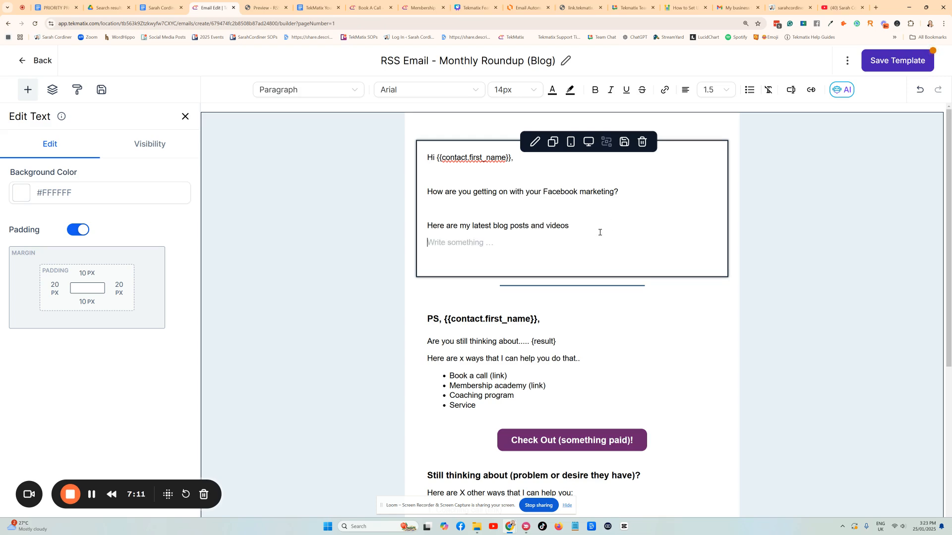
pyautogui.click(599, 226)
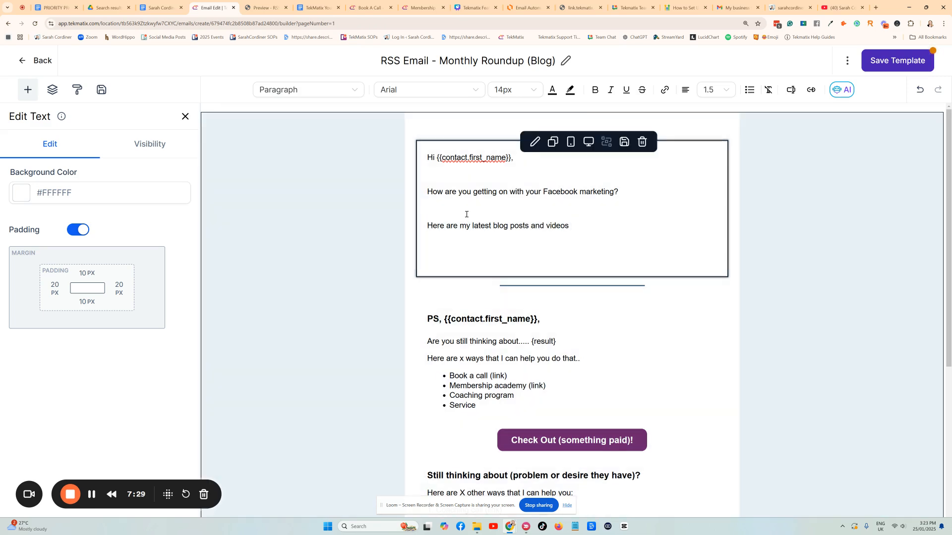
pyautogui.click(462, 211)
pyautogui.press('BackSpace')
# - Extend the blog posts line with "that will help you get even better.." and add blank lines beneath it
pyautogui.click(587, 212)
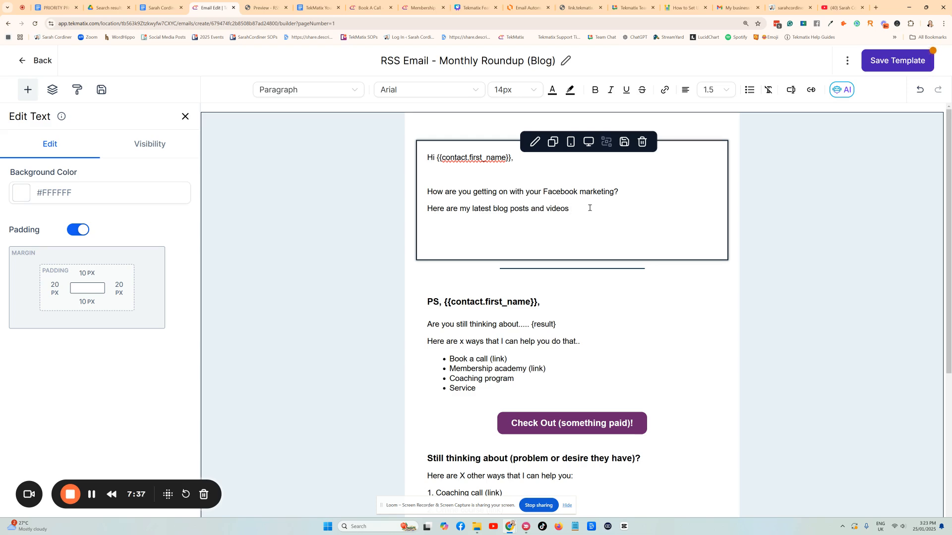
pyautogui.write('that will help you get ')
pyautogui.write('better')
pyautogui.press('BackSpace')
pyautogui.press('BackSpace')
pyautogui.press('BackSpace')
pyautogui.press('BackSpace')
pyautogui.press('BackSpace')
pyautogui.press('BackSpace')
pyautogui.write('even better')
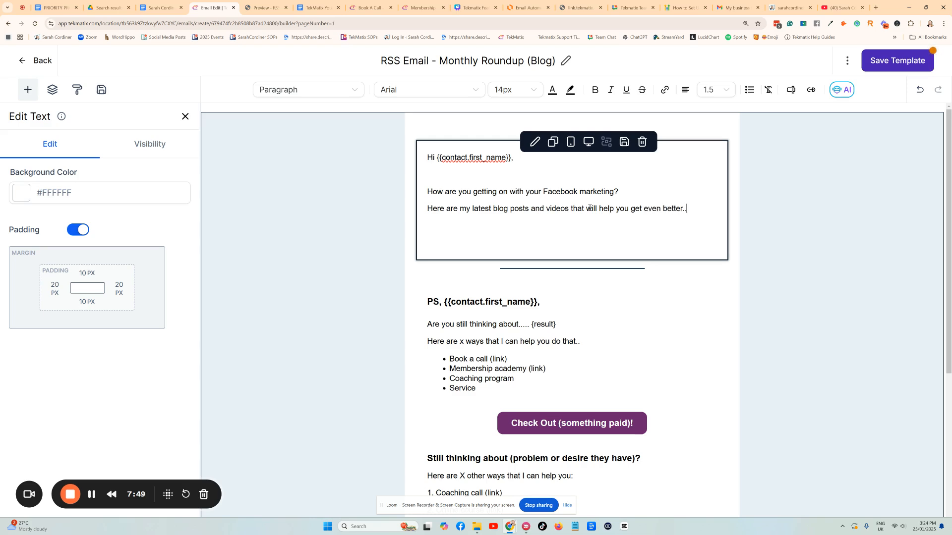
pyautogui.press('Return')
pyautogui.press('Return')
# - Insert "with your facebook marketing" after "even better", before the closing dots
pyautogui.click(681, 208)
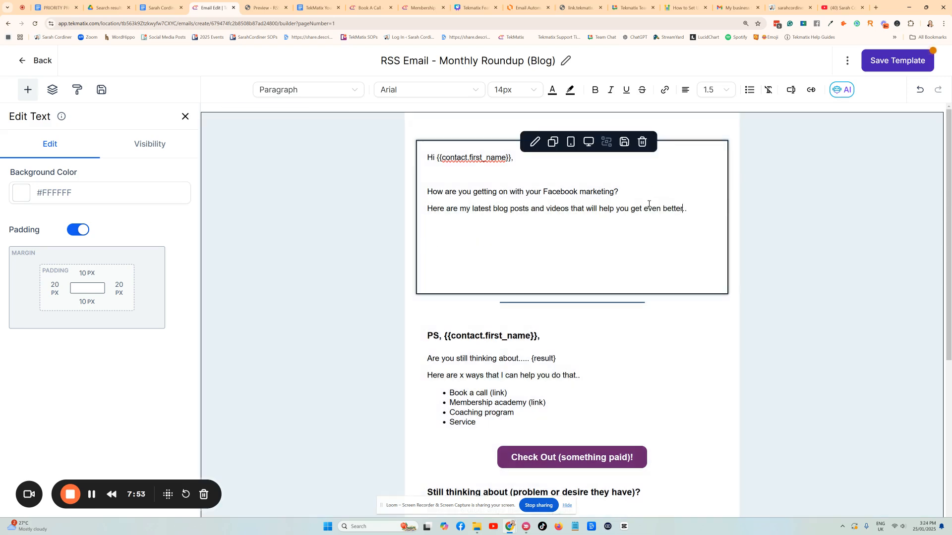
pyautogui.write('with your facebook mark')
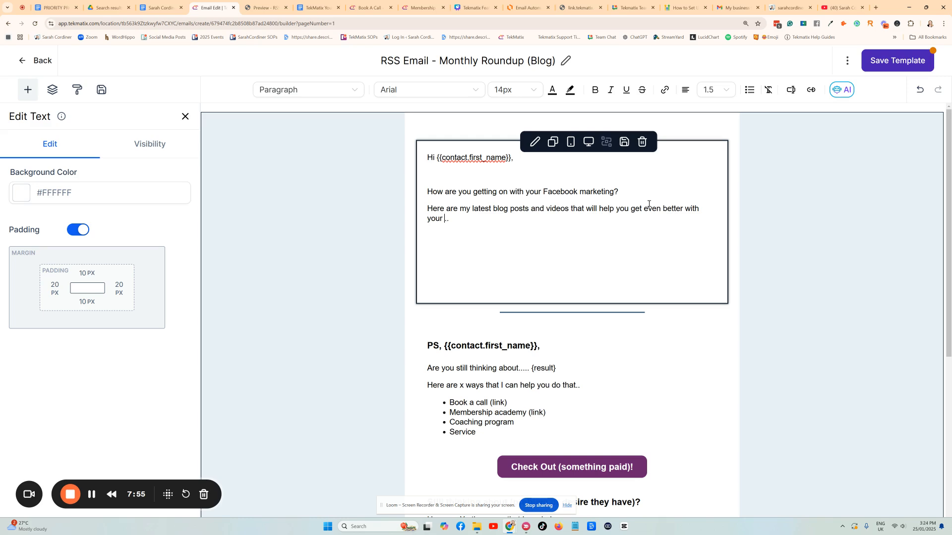
pyautogui.write('eting')
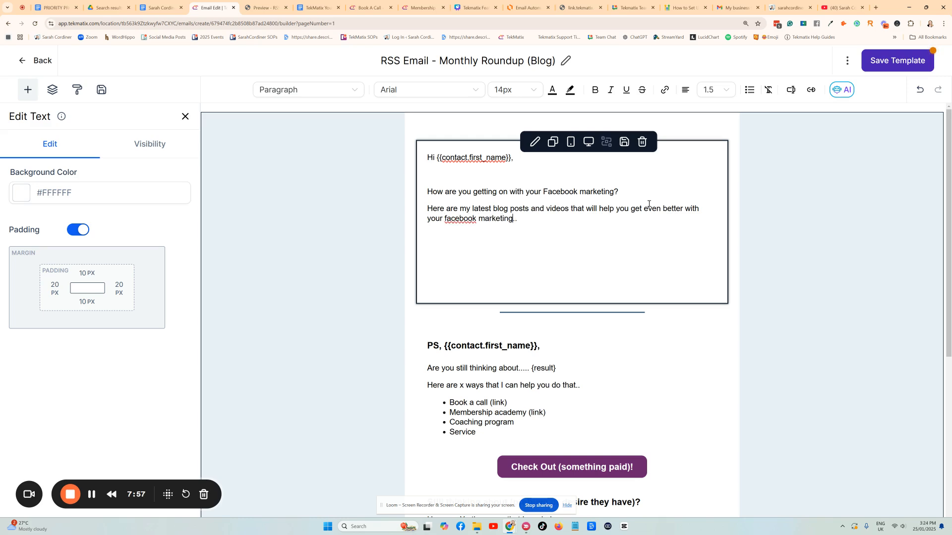
# - Remove the blank lines beneath the blog posts sentence
pyautogui.click(464, 251)
pyautogui.press('BackSpace')
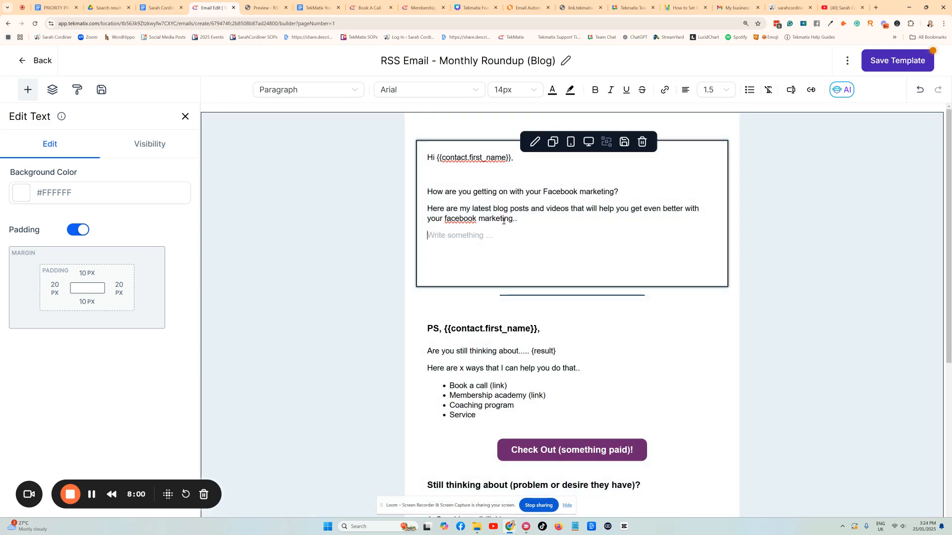
pyautogui.moveTo(518, 219); pyautogui.dragTo(440, 219)
pyautogui.moveTo(619, 192); pyautogui.dragTo(545, 194)
pyautogui.click(537, 222)
pyautogui.press('Delete')
pyautogui.press('Delete')
pyautogui.press('Delete')
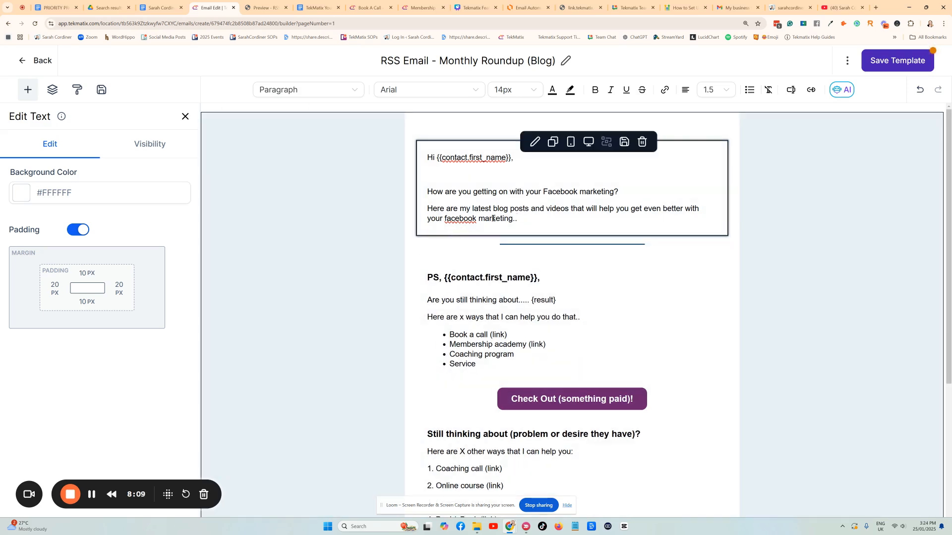
# - Add the line "Just click the links below and you'll be taken stright to my free blog (no sign in required)" as a new paragraph
pyautogui.press('Return')
pyautogui.write('Just click the links below')
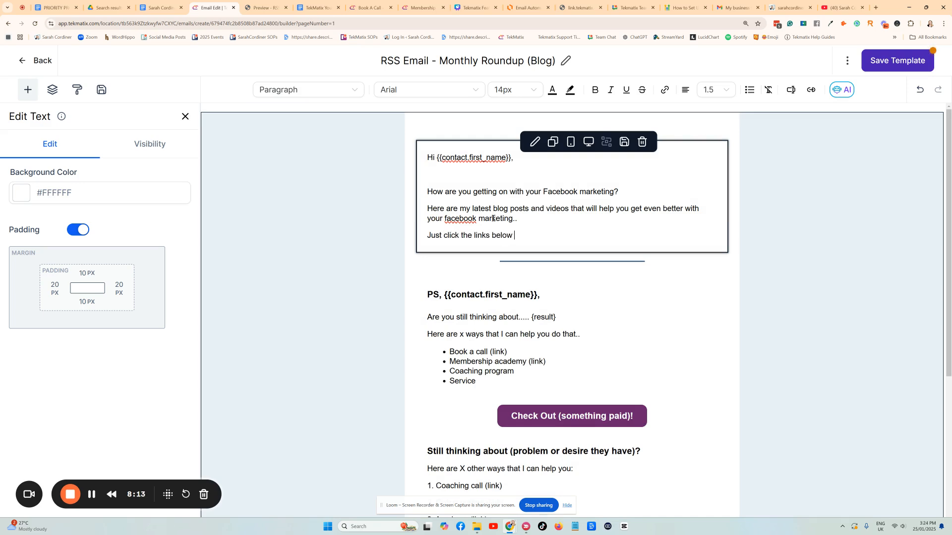
pyautogui.write(" and you'll be taken stright to my")
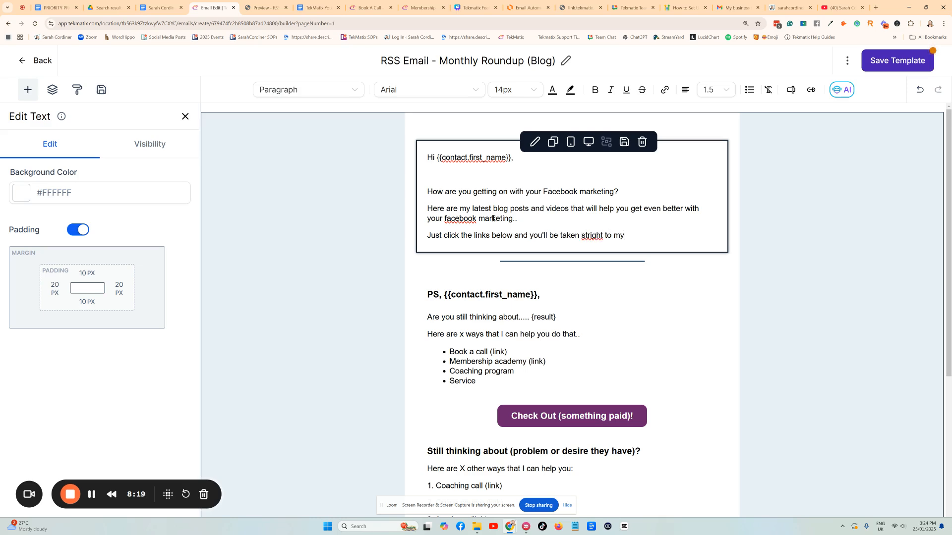
pyautogui.write(' free blog (no sign in required')
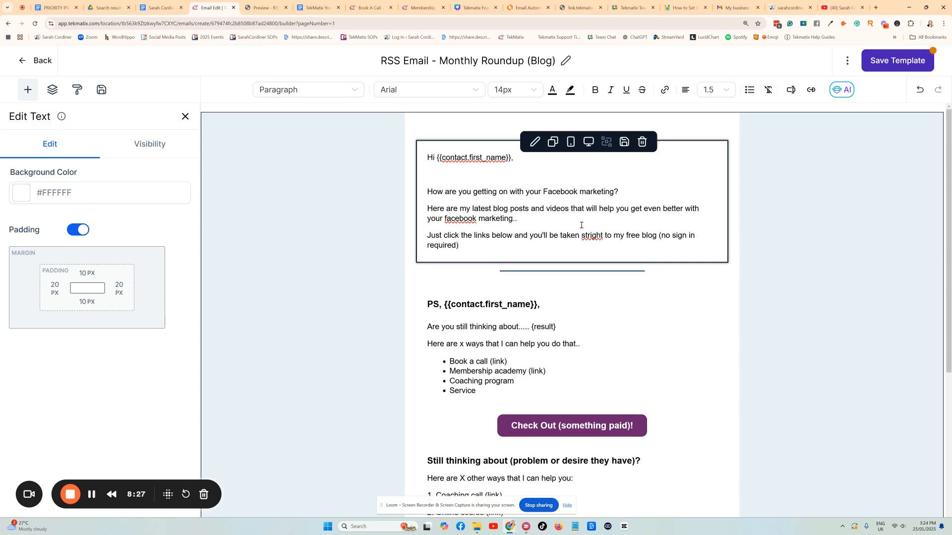
# - Correct the misspelled "stright" to "straight" in the sentence about clicking the links
pyautogui.write('a')
pyautogui.click(601, 246)
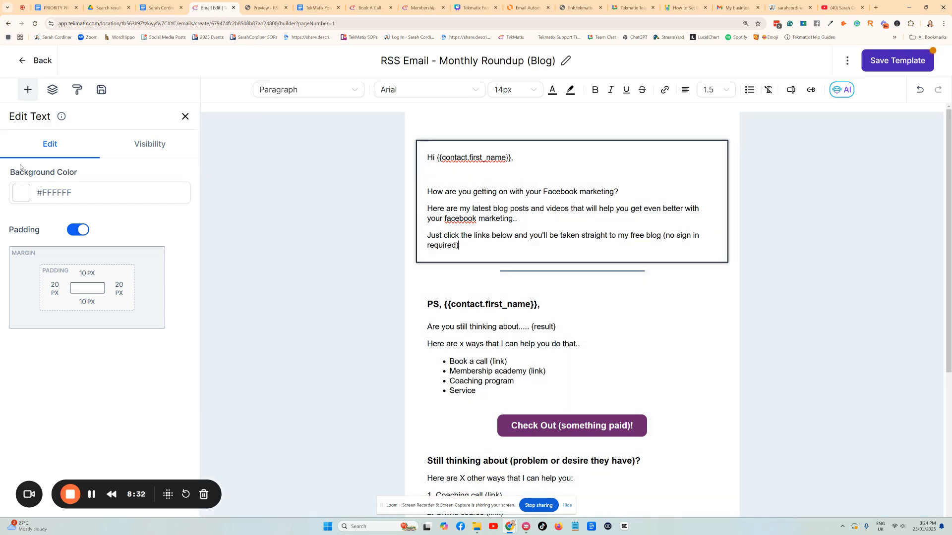
# - Try an RSS Header element beneath the intro text and delete it again
pyautogui.click(28, 90)
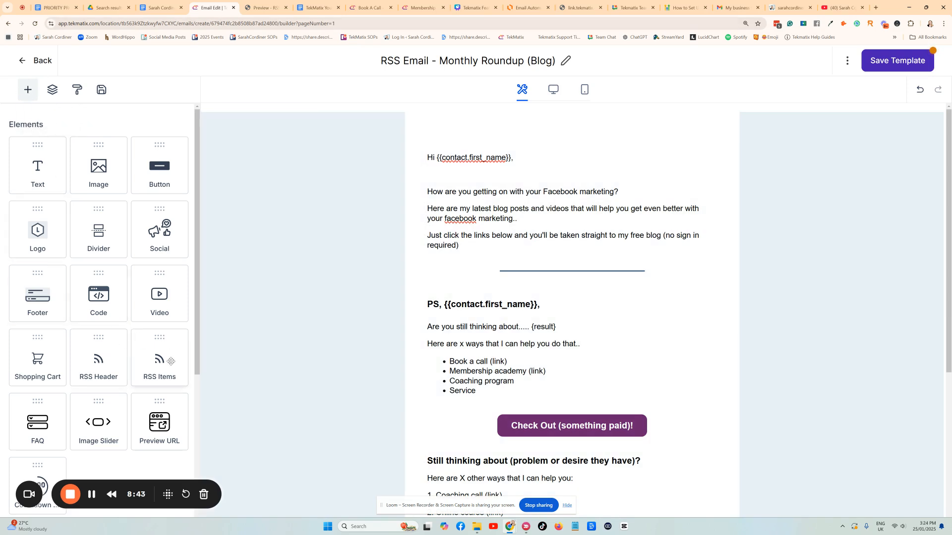
pyautogui.moveTo(98, 359); pyautogui.dragTo(488, 276)
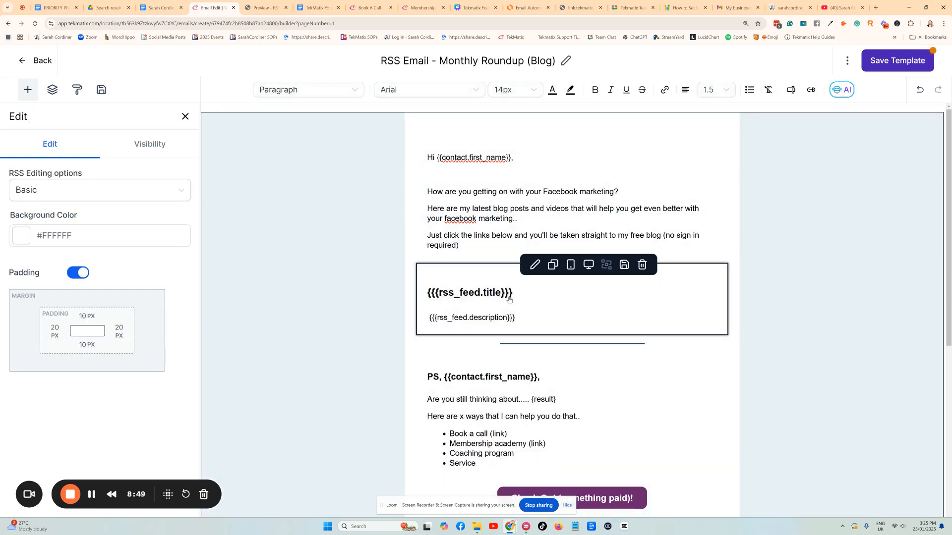
pyautogui.click(483, 296)
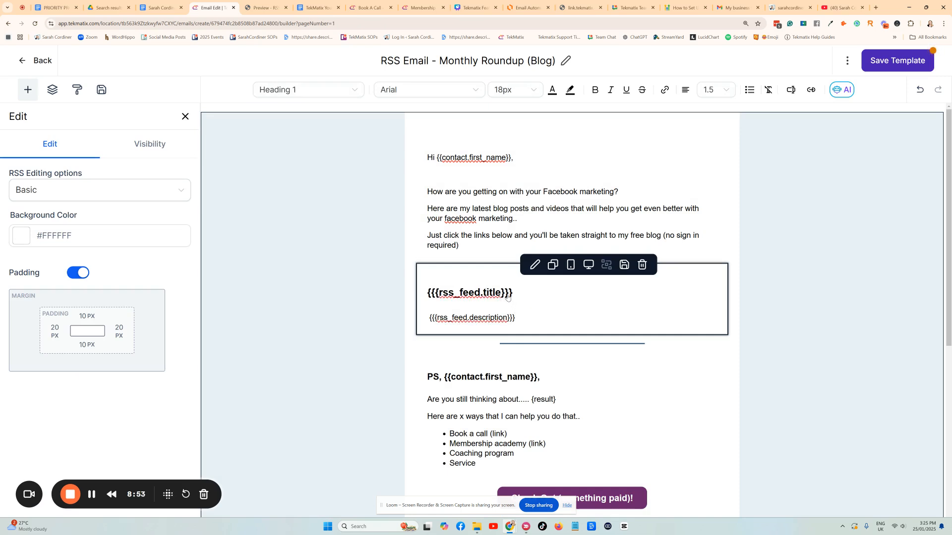
pyautogui.click(641, 266)
# - Insert an RSS Items element between the intro text and the divider line
pyautogui.scroll(-2, 177, 352)
pyautogui.moveTo(159, 283); pyautogui.dragTo(484, 272)
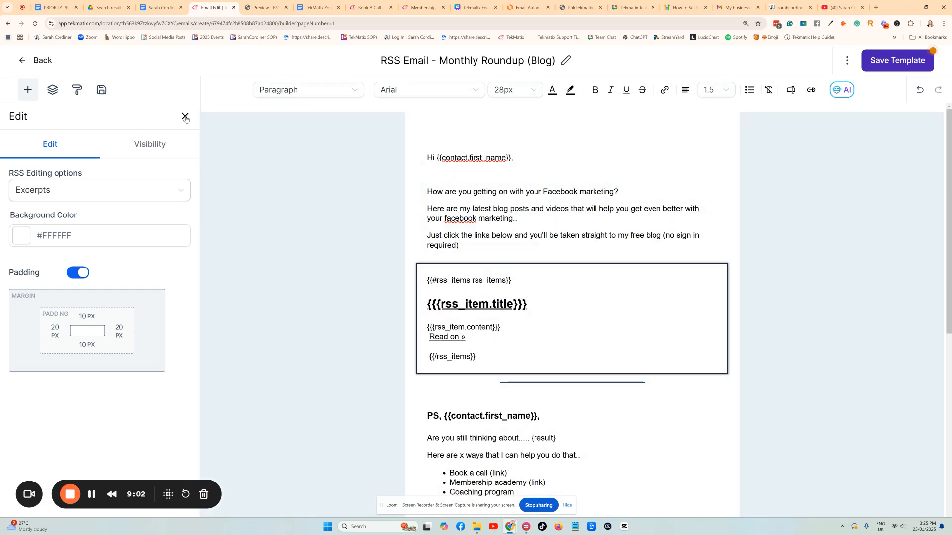
pyautogui.click(184, 117)
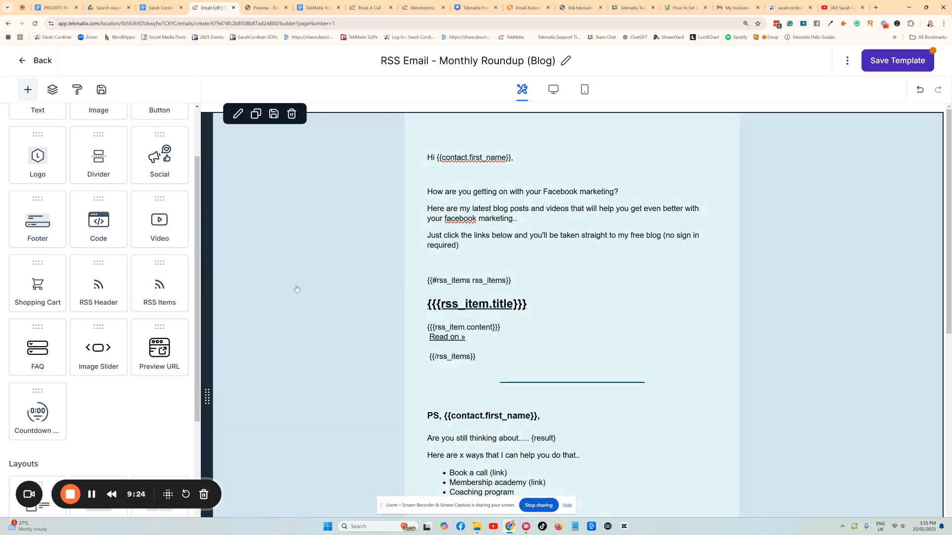
# - Set the RSS editing option of the RSS Items block to Custom
pyautogui.click(382, 289)
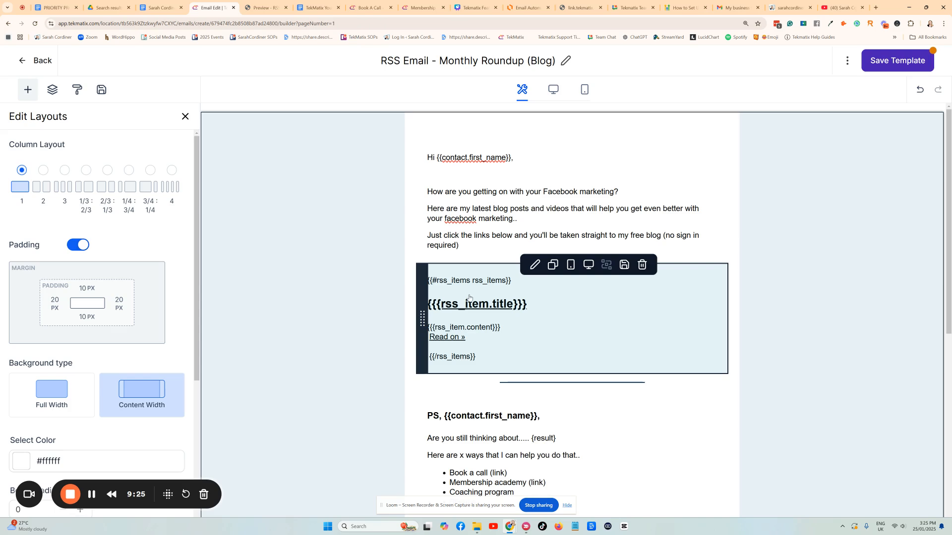
pyautogui.click(410, 303)
pyautogui.tripleClick(517, 299)
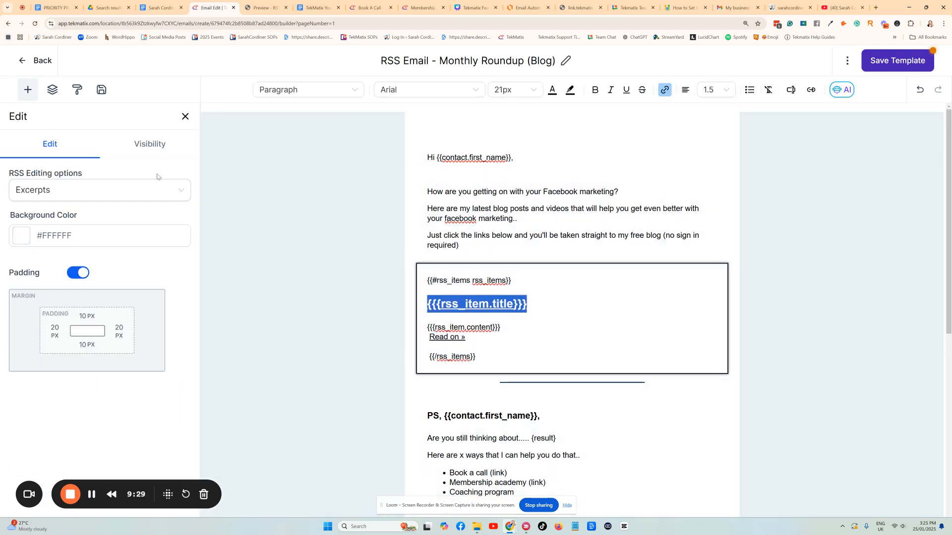
pyautogui.click(178, 193)
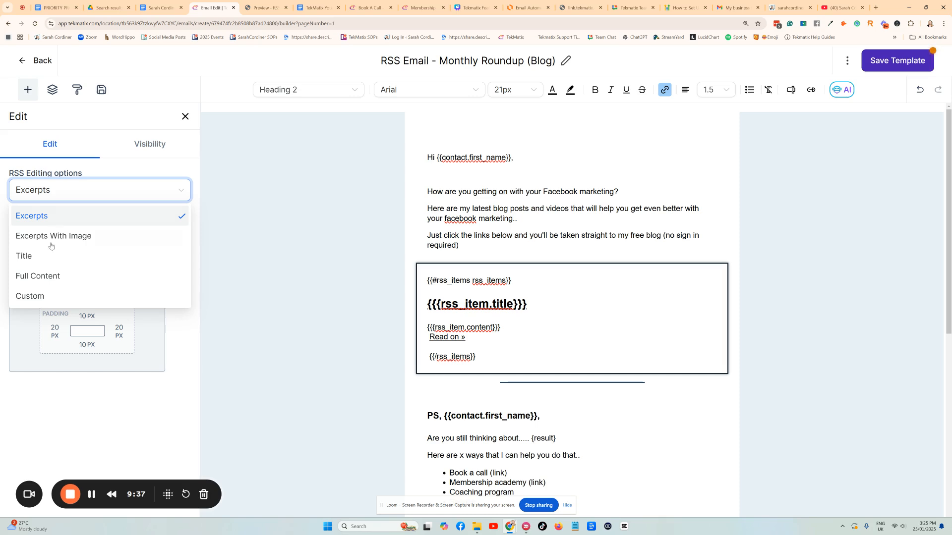
pyautogui.click(37, 296)
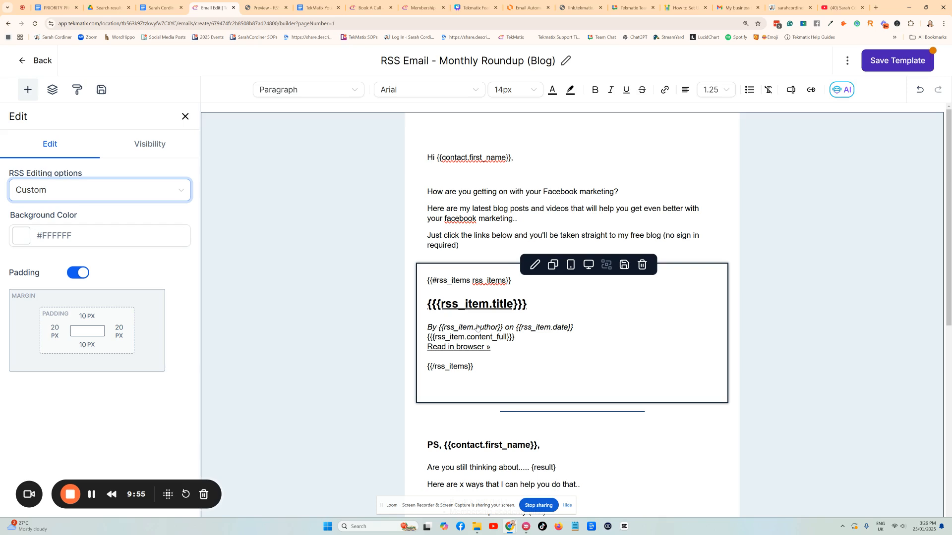
# - Delete the author and date line and the {{{rss_item.content_full}}} line from the RSS Items block
pyautogui.moveTo(575, 327); pyautogui.dragTo(428, 335)
pyautogui.press('BackSpace')
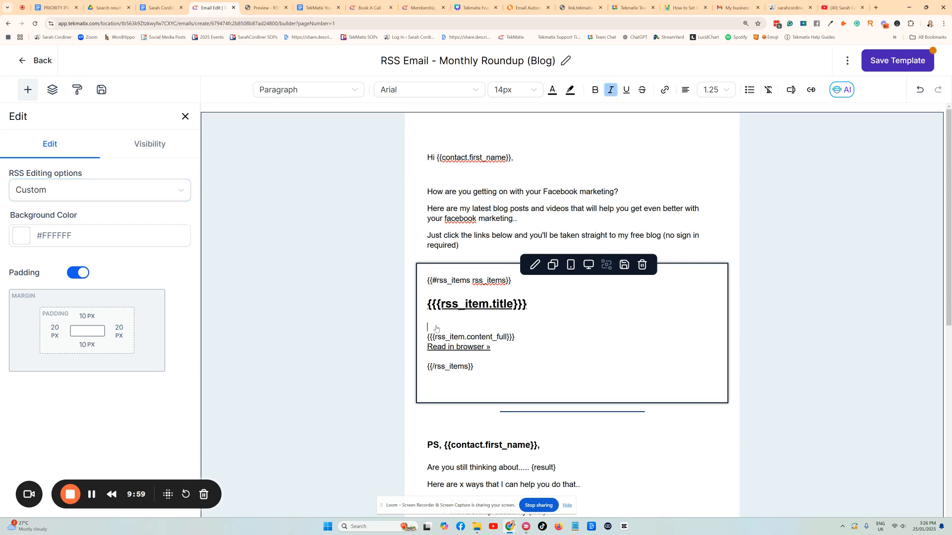
pyautogui.press('BackSpace')
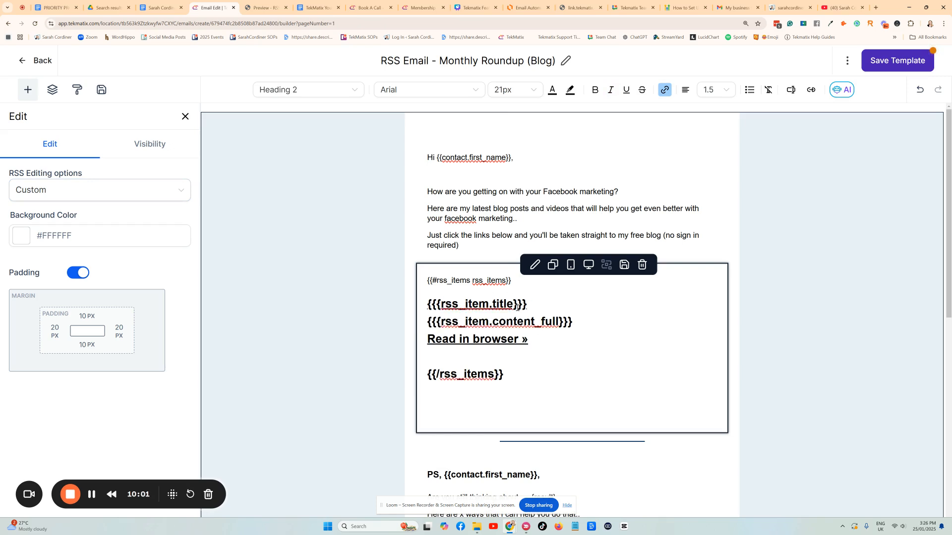
pyautogui.moveTo(575, 326); pyautogui.dragTo(421, 332)
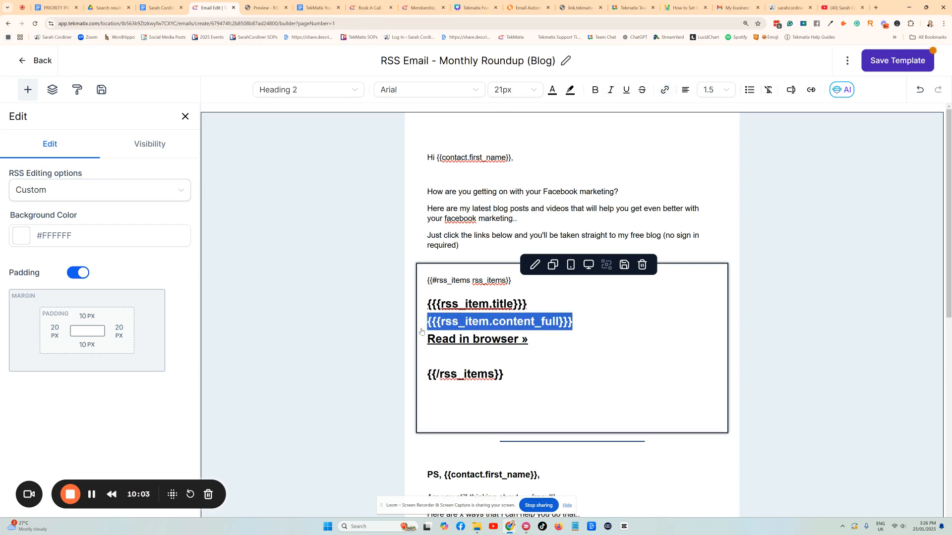
pyautogui.press('BackSpace')
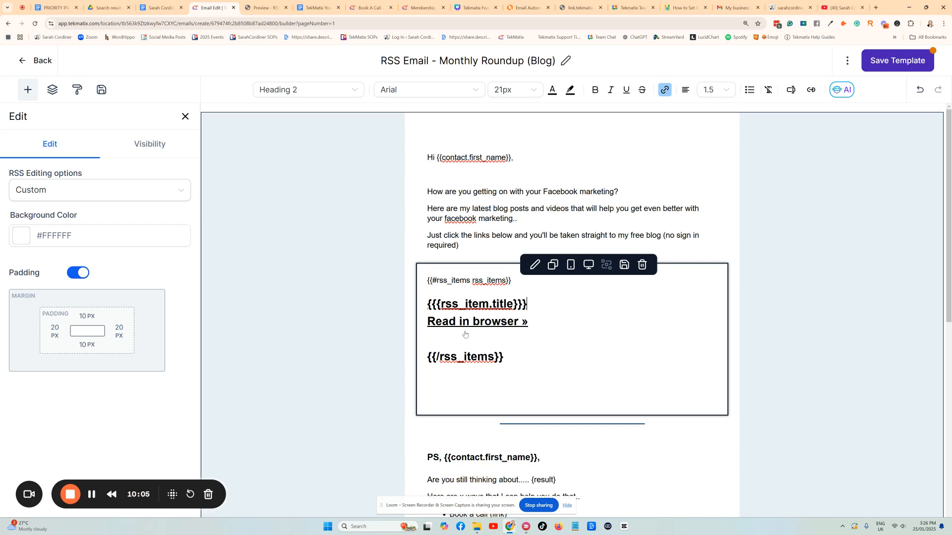
# - Change the RSS Items link text to "Read full post »"
pyautogui.tripleClick(511, 323)
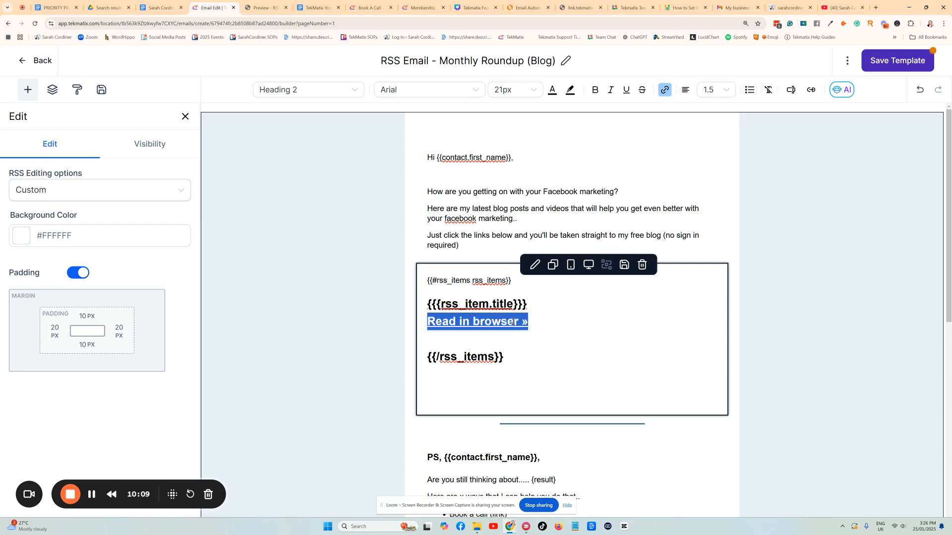
pyautogui.click(516, 322)
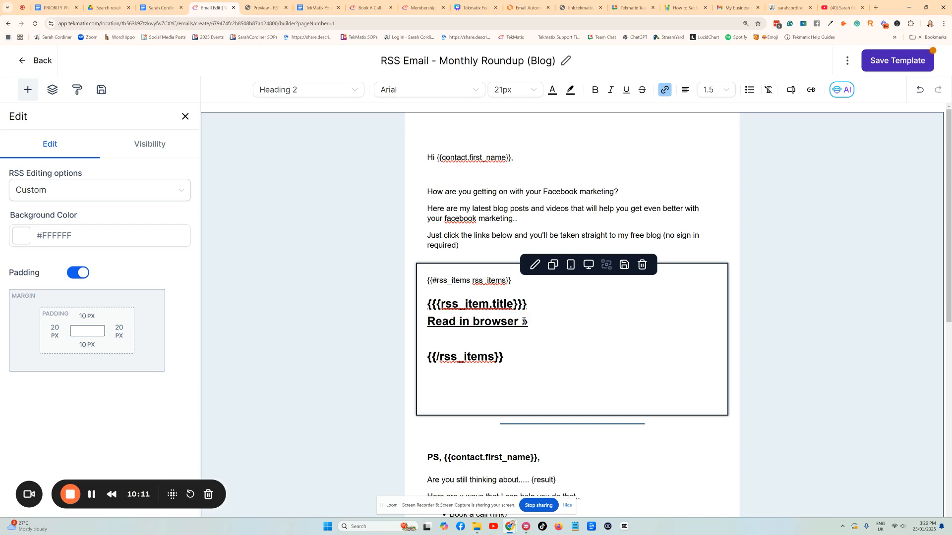
pyautogui.press('BackSpace')
pyautogui.press('BackSpace')
pyautogui.press('BackSpace')
pyautogui.press('BackSpace')
pyautogui.press('BackSpace')
pyautogui.press('BackSpace')
pyautogui.press('BackSpace')
pyautogui.press('BackSpace')
pyautogui.press('BackSpace')
pyautogui.press('BackSpace')
pyautogui.write('full post')
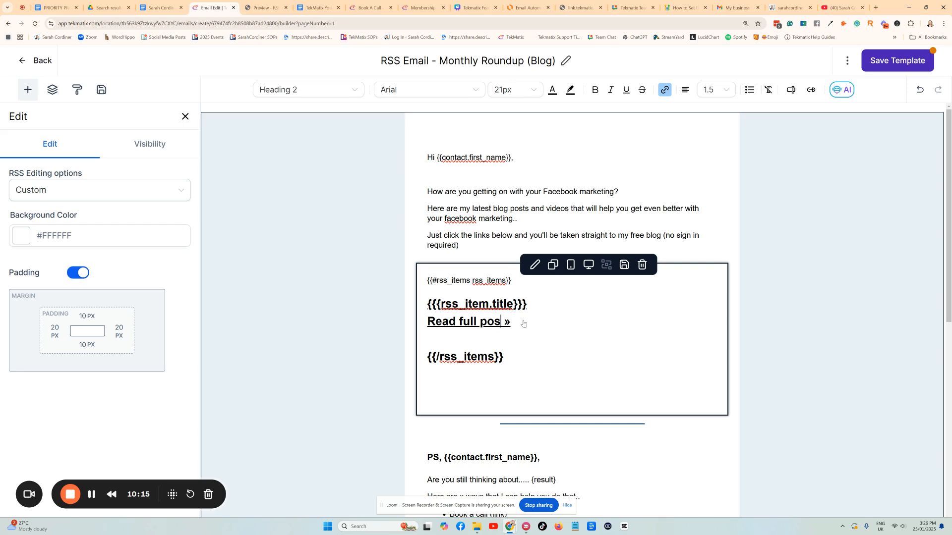
pyautogui.tripleClick(567, 326)
pyautogui.click(568, 326)
pyautogui.click(779, 297)
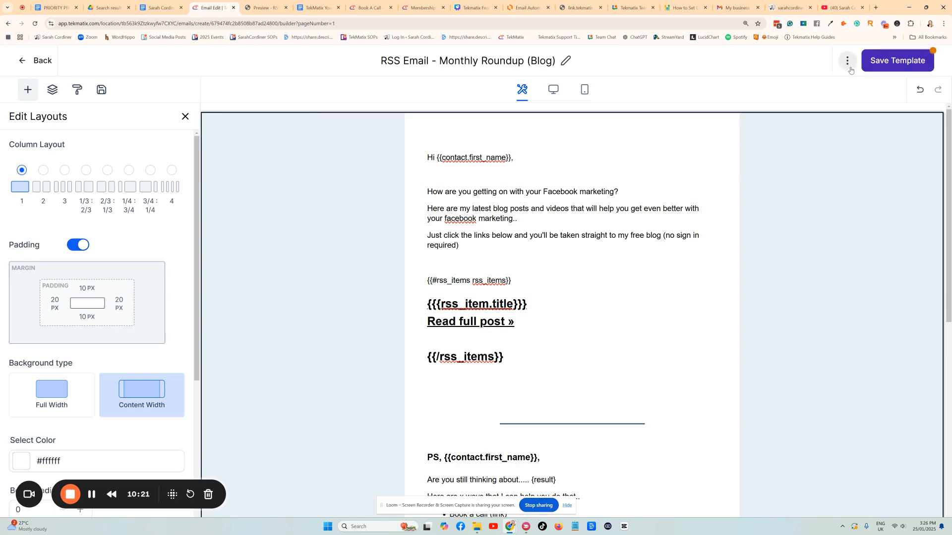
pyautogui.scroll(-2, 684, 203)
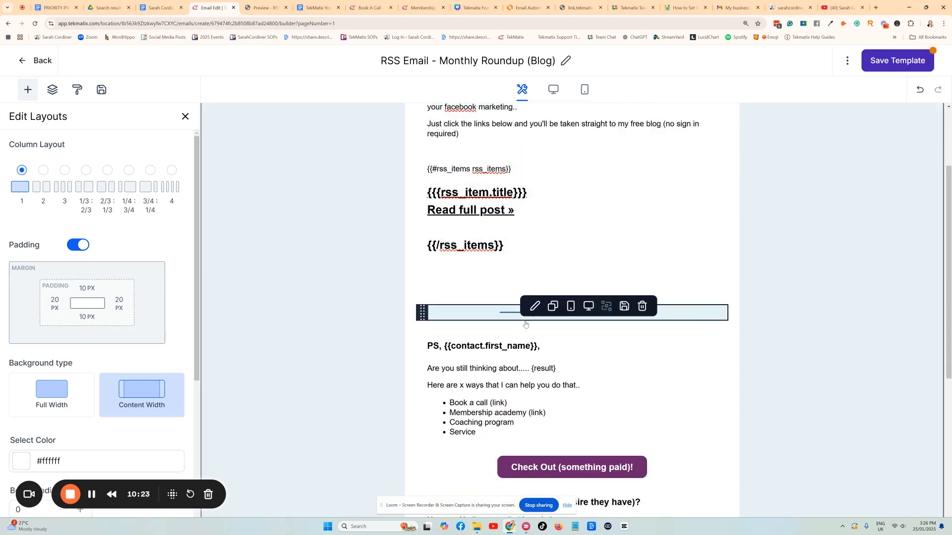
pyautogui.scroll(-1, 569, 419)
pyautogui.scroll(-3, 569, 419)
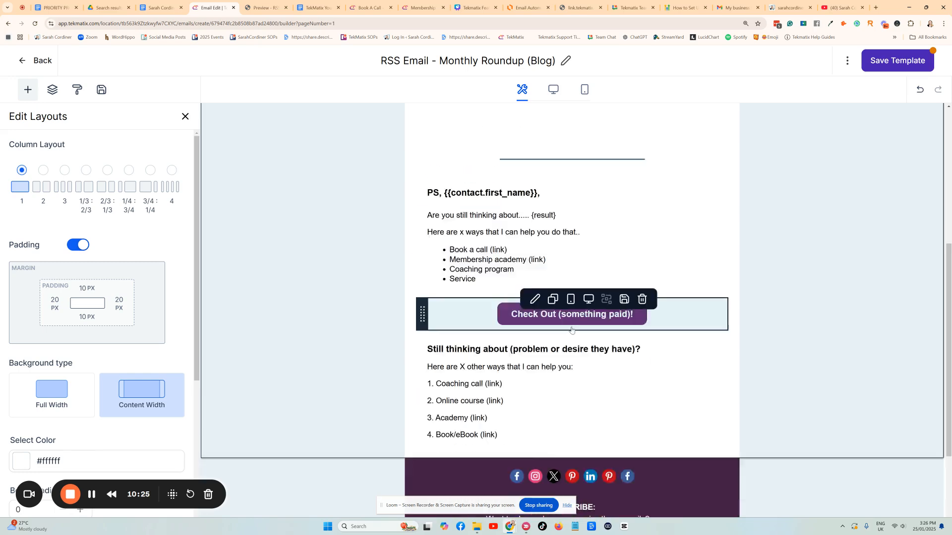
pyautogui.scroll(-1, 570, 290)
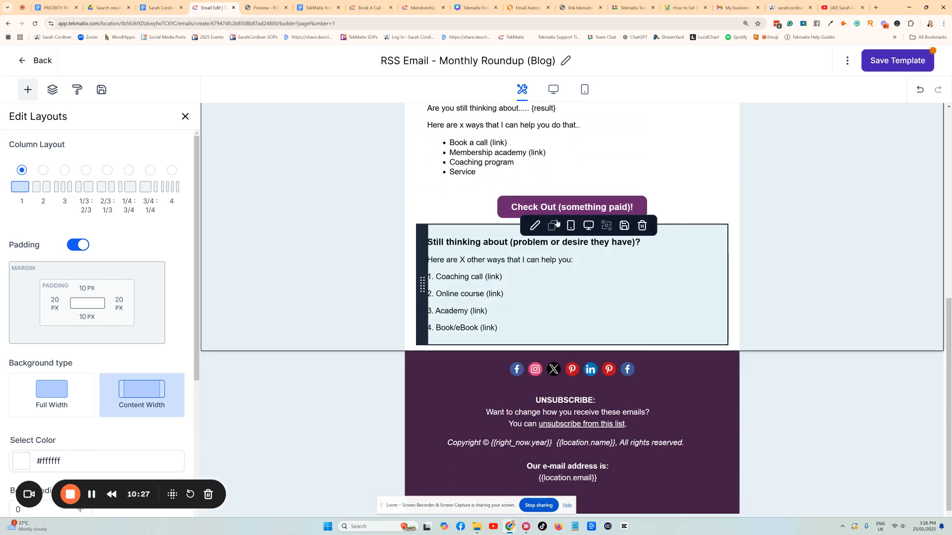
pyautogui.scroll(1, 498, 302)
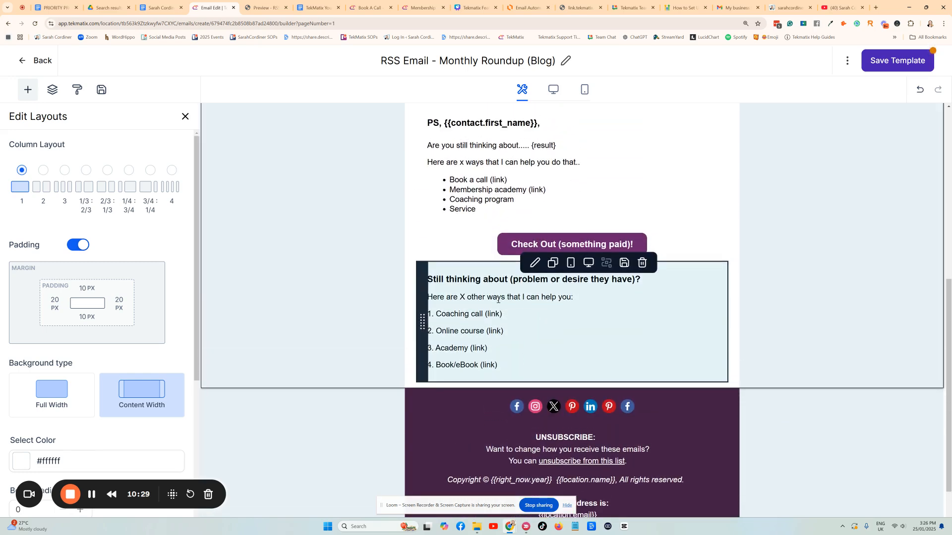
pyautogui.scroll(4, 744, 208)
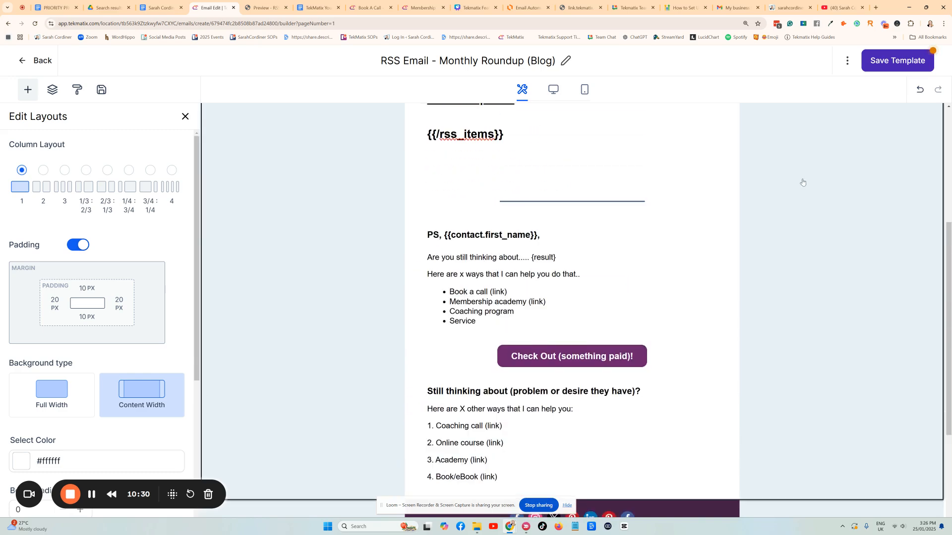
# - Enter the sender's full name as the From Name in the template settings and save them
pyautogui.click(848, 60)
pyautogui.click(833, 141)
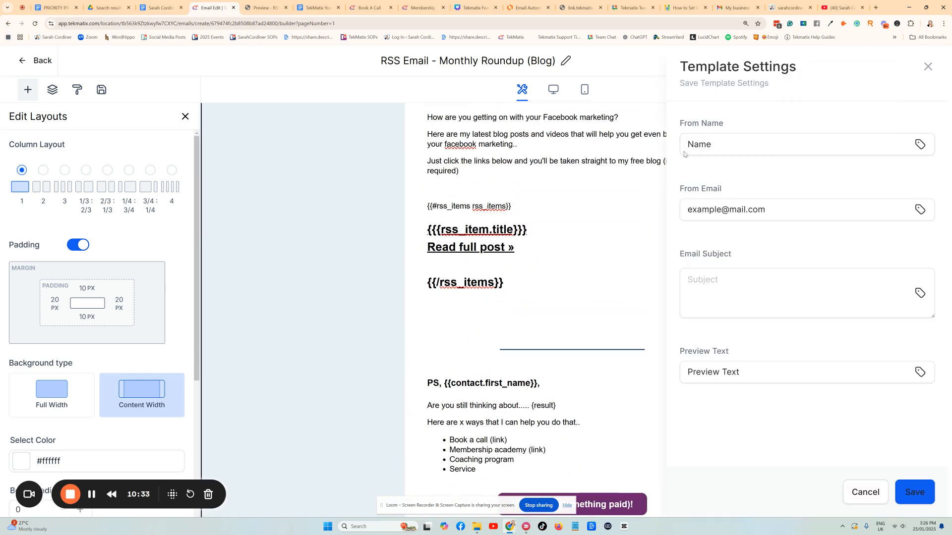
pyautogui.click(727, 138)
pyautogui.write('Sarah Cordfiner')
pyautogui.press('BackSpace')
pyautogui.press('BackSpace')
pyautogui.press('BackSpace')
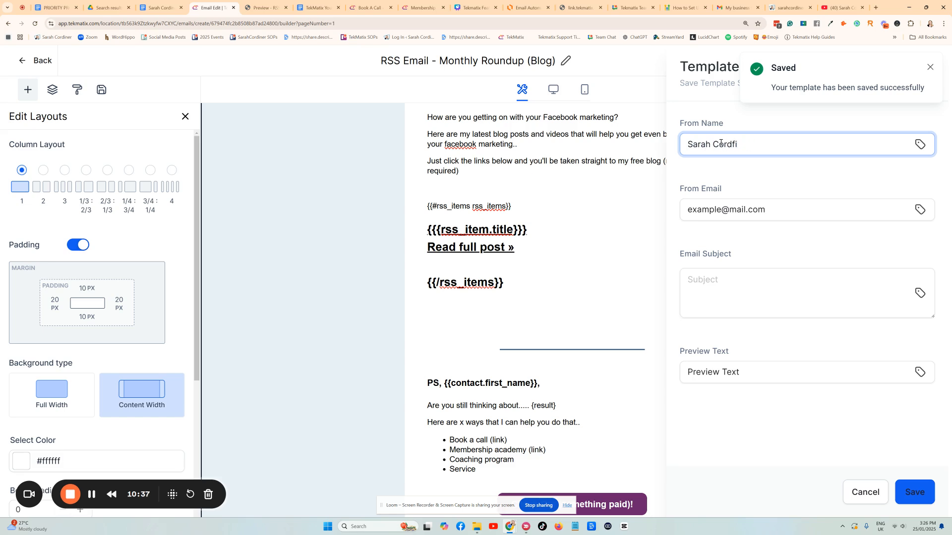
pyautogui.write('iner')
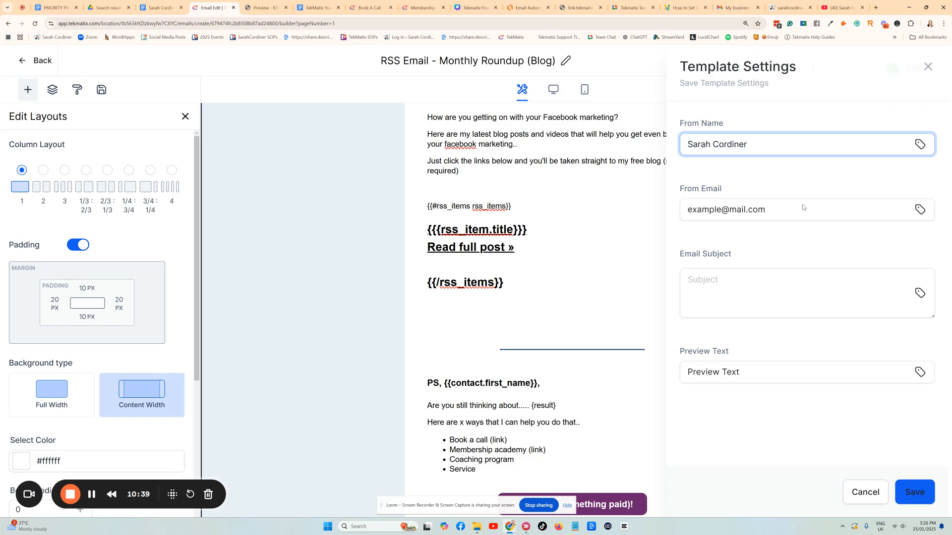
pyautogui.click(915, 491)
# - Reopen the template settings and re-enter the sender's full name as the From Name
pyautogui.click(847, 61)
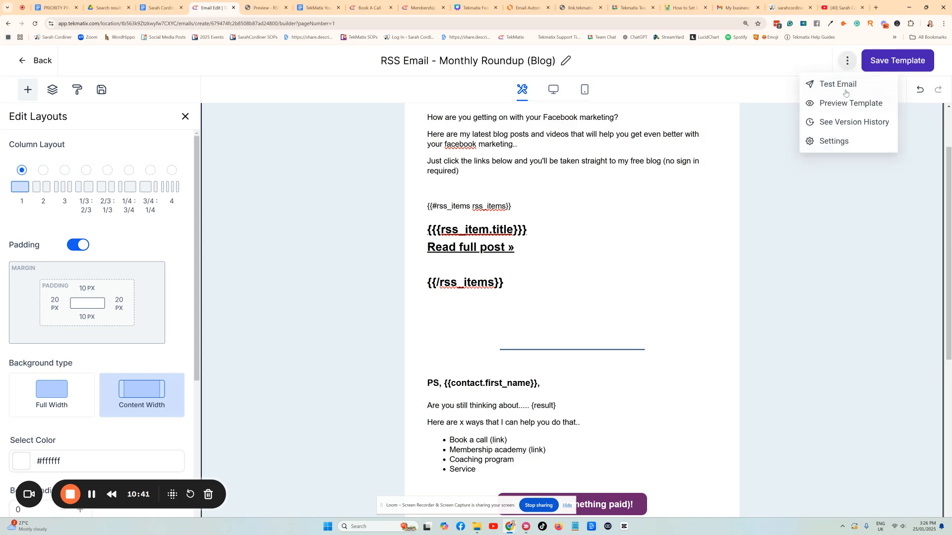
pyautogui.click(833, 140)
pyautogui.doubleClick(737, 148)
pyautogui.write('Sarah Cordiner')
# - Set the From Email to the account's email merge field, {{location.email}}
pyautogui.click(907, 204)
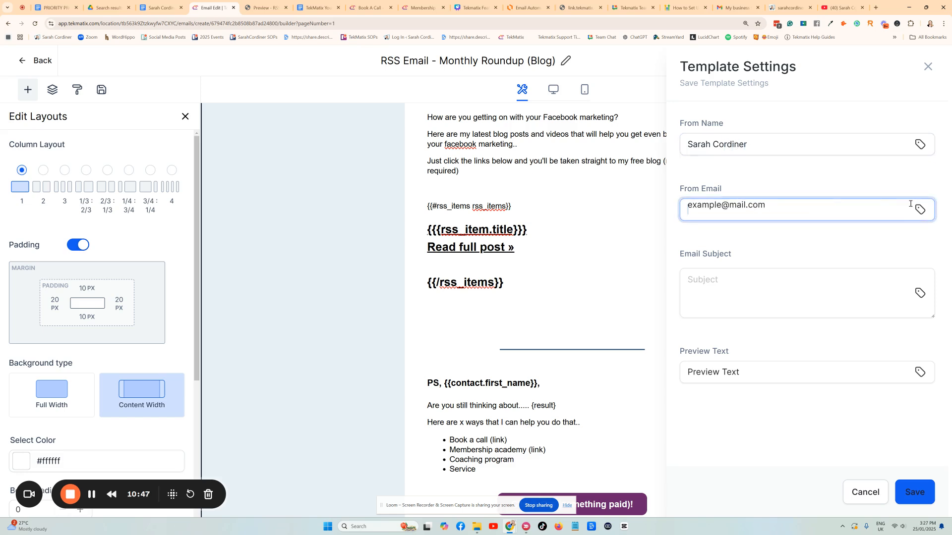
pyautogui.click(921, 211)
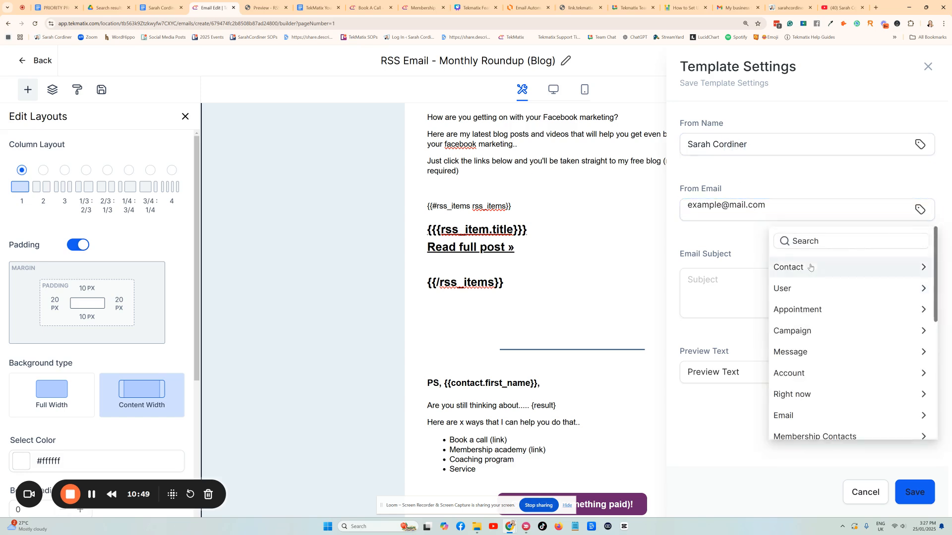
pyautogui.click(825, 261)
pyautogui.click(826, 260)
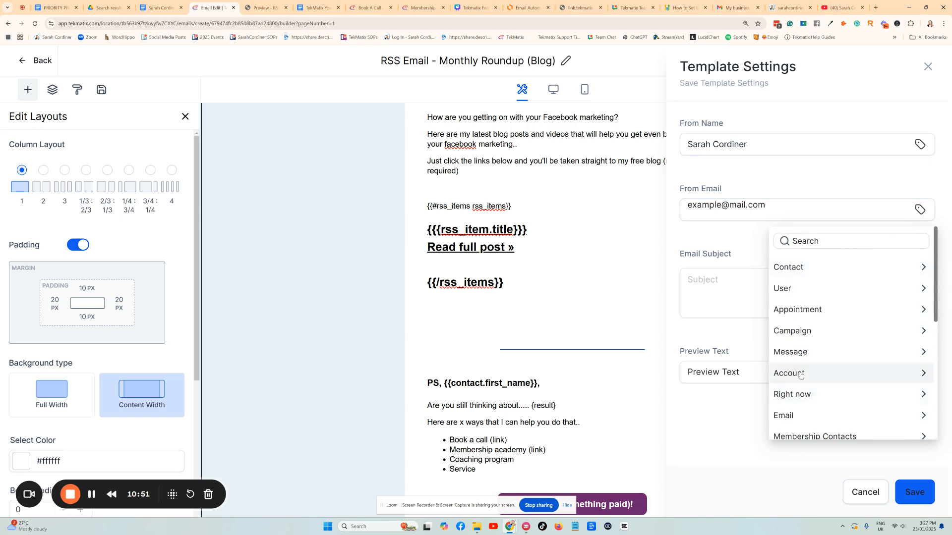
pyautogui.click(815, 373)
pyautogui.click(793, 434)
# - Enter "Monthly round up for" as the email subject
pyautogui.click(716, 284)
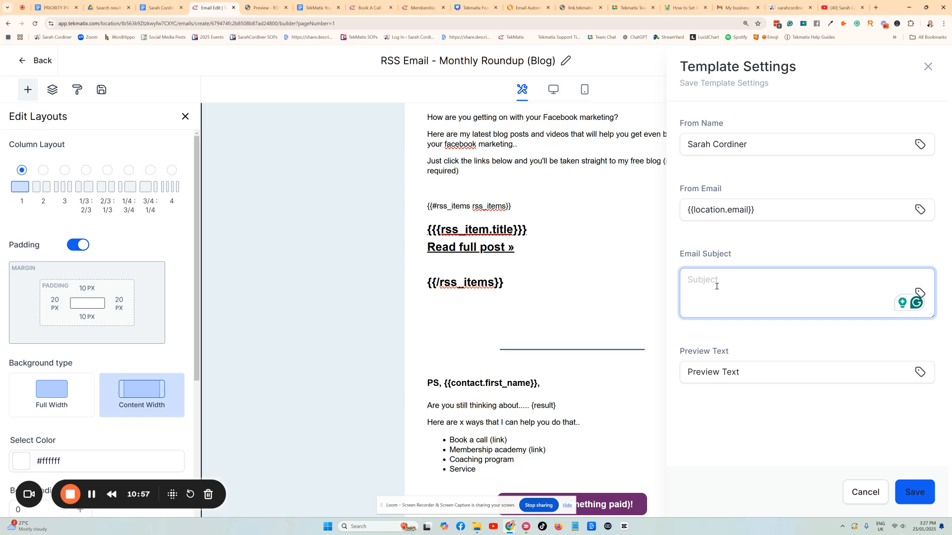
pyautogui.write('Monthly round up ')
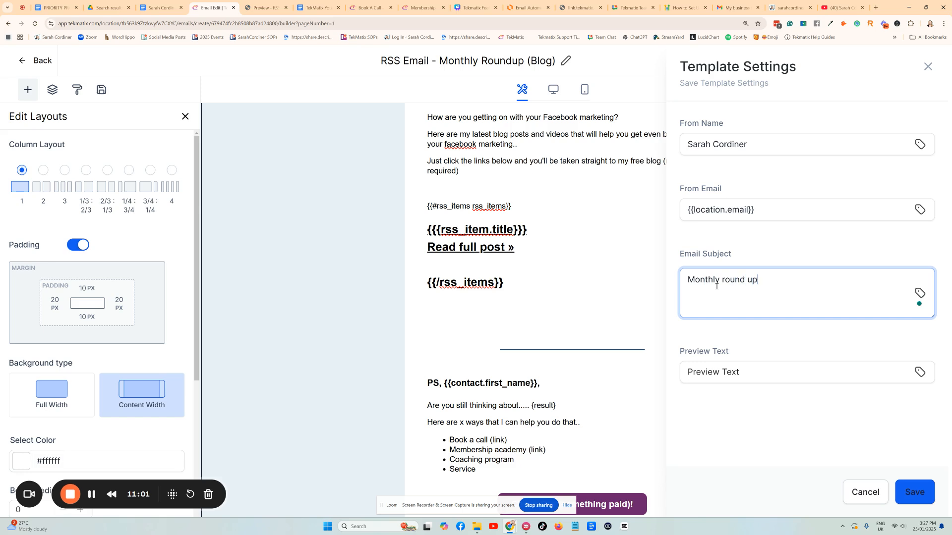
pyautogui.write('for')
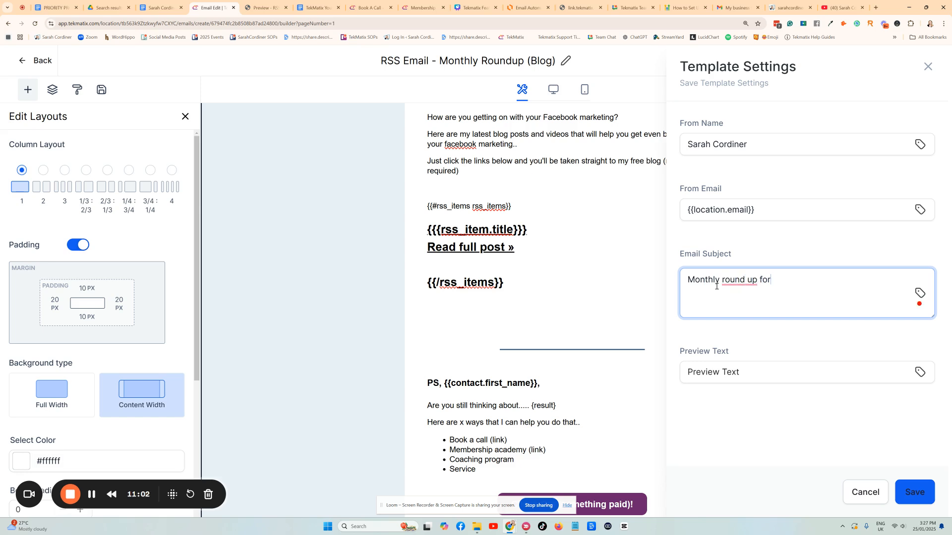
# - Try the month/day/year "Right now" date merge field in the email subject and clear the subject
pyautogui.click(920, 293)
pyautogui.click(814, 134)
pyautogui.write('date')
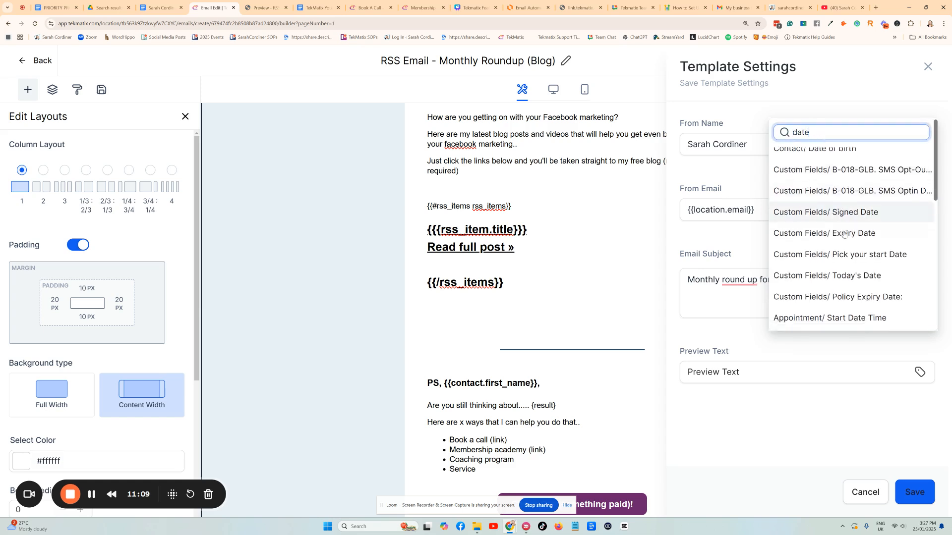
pyautogui.scroll(-1, 843, 236)
pyautogui.scroll(-3, 851, 251)
pyautogui.scroll(-1, 853, 250)
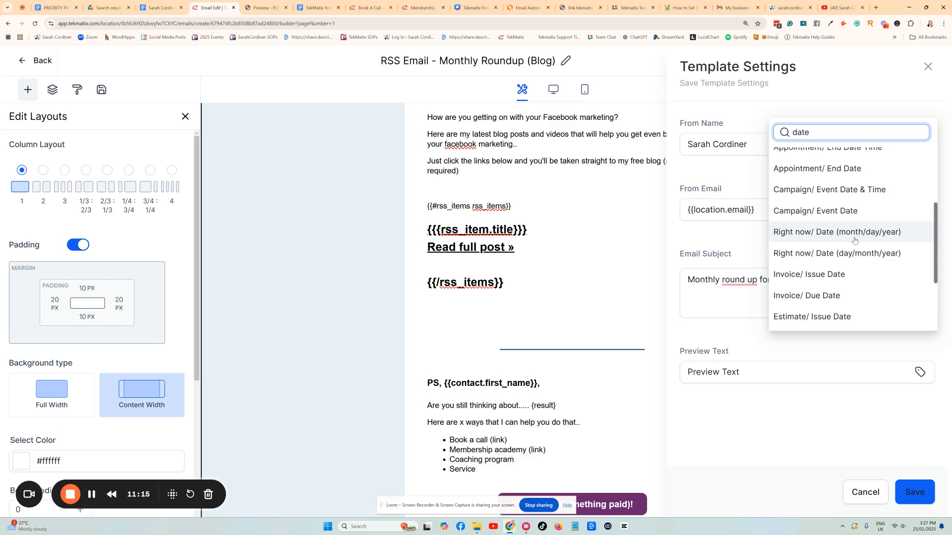
pyautogui.scroll(-3, 838, 267)
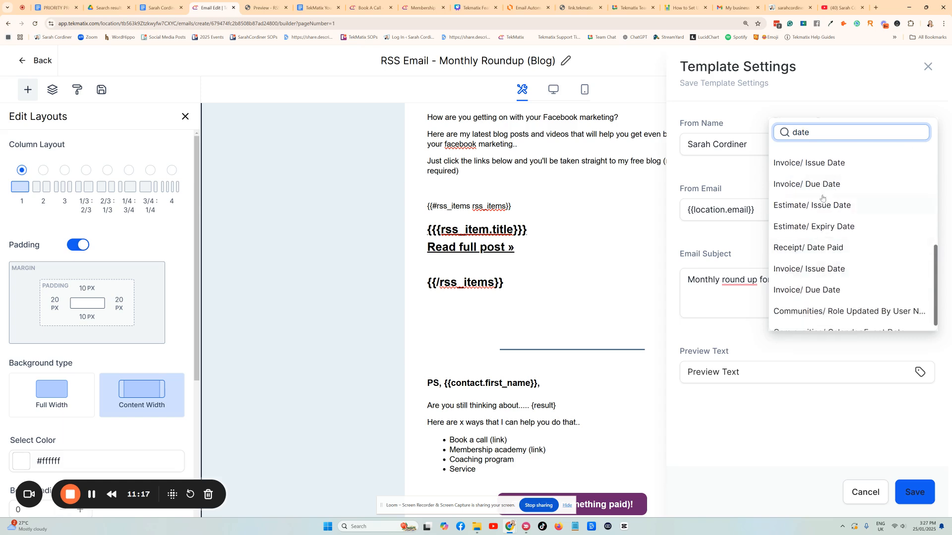
pyautogui.scroll(2, 838, 201)
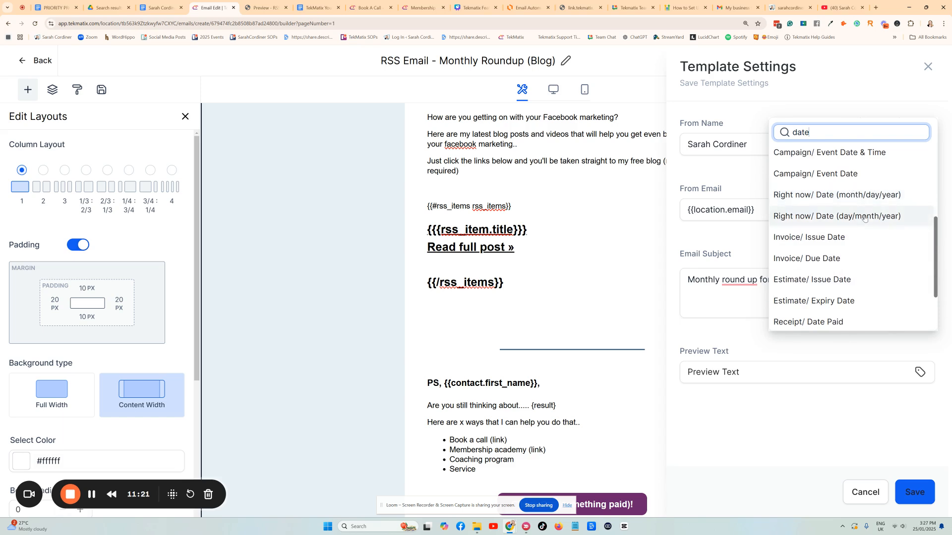
pyautogui.scroll(-2, 837, 238)
pyautogui.scroll(3, 838, 258)
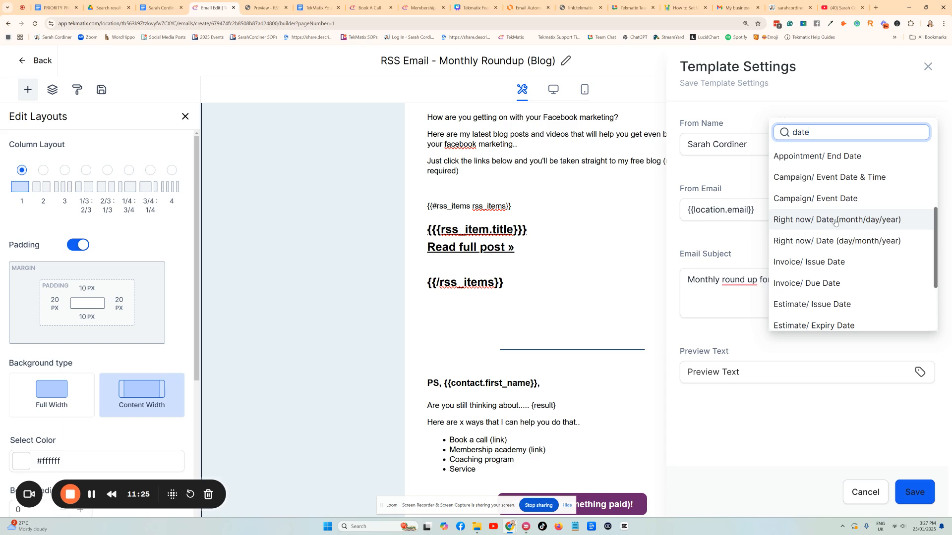
pyautogui.click(853, 216)
pyautogui.click(720, 276)
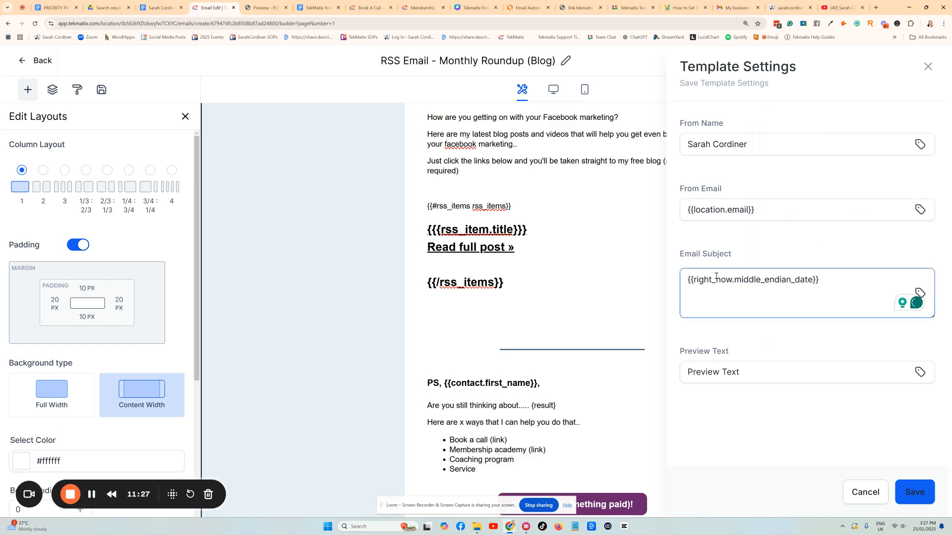
pyautogui.moveTo(840, 280); pyautogui.dragTo(686, 280)
pyautogui.press('BackSpace')
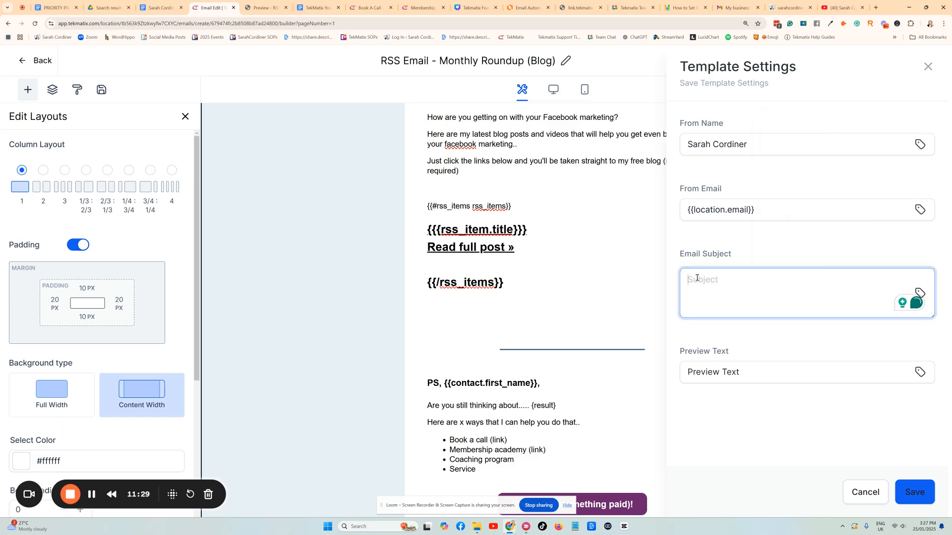
# - Look through the date merge fields available for the email subject
pyautogui.click(920, 294)
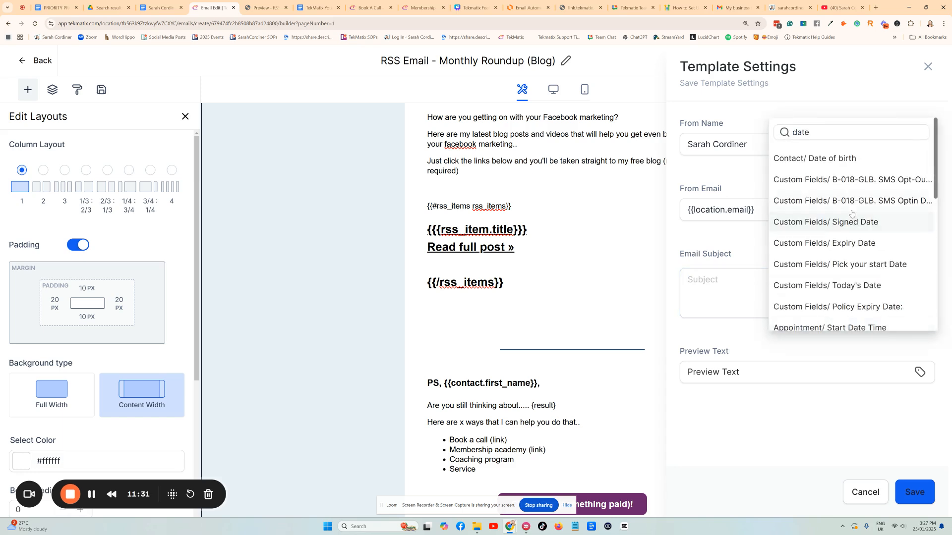
pyautogui.scroll(-1, 843, 221)
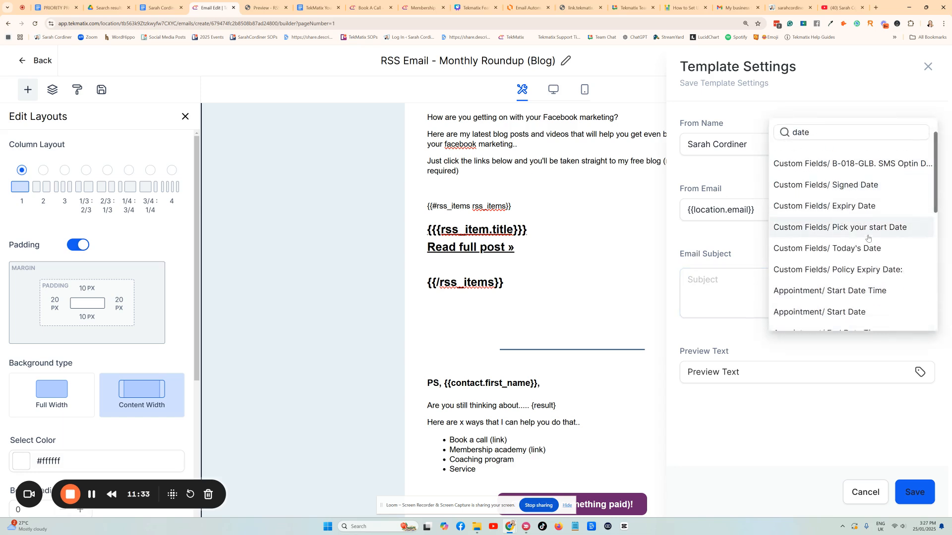
pyautogui.scroll(-1, 864, 250)
pyautogui.scroll(-2, 848, 221)
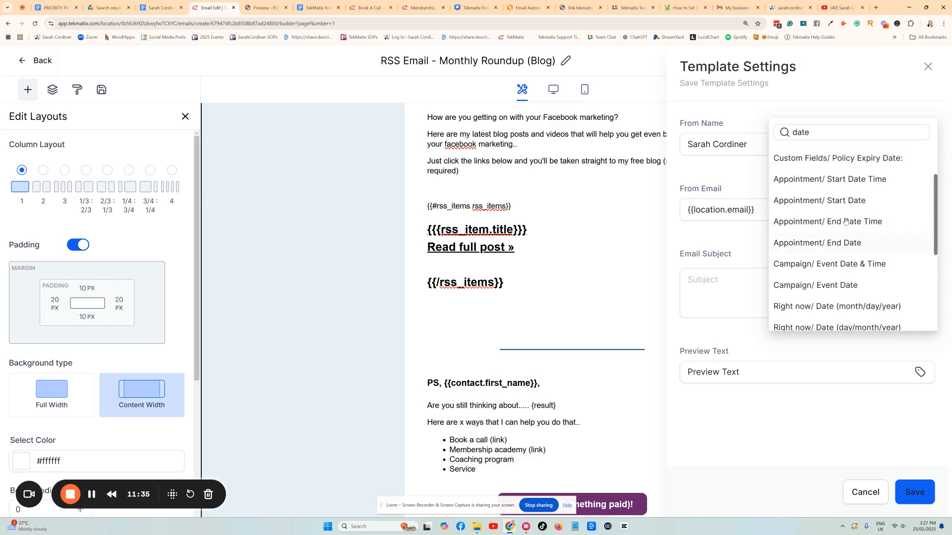
pyautogui.scroll(-2, 840, 218)
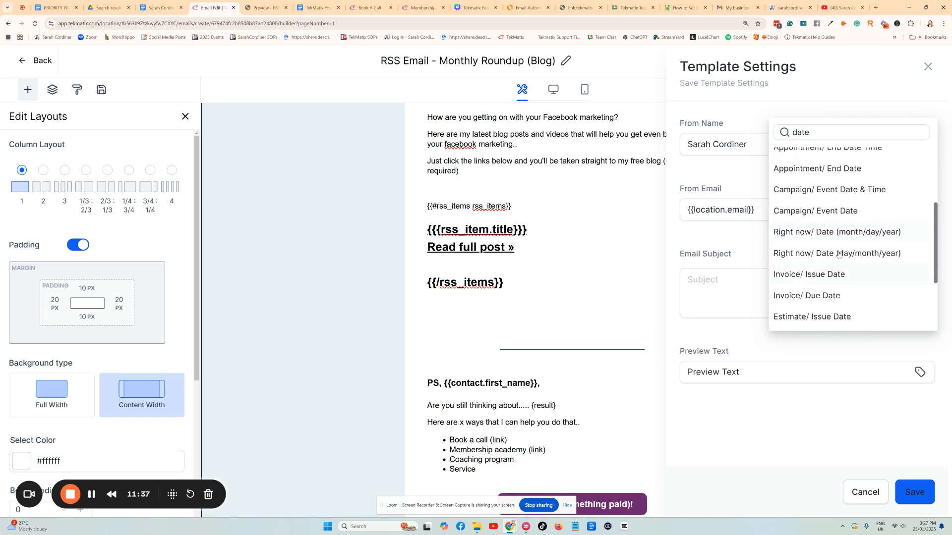
pyautogui.scroll(-3, 830, 271)
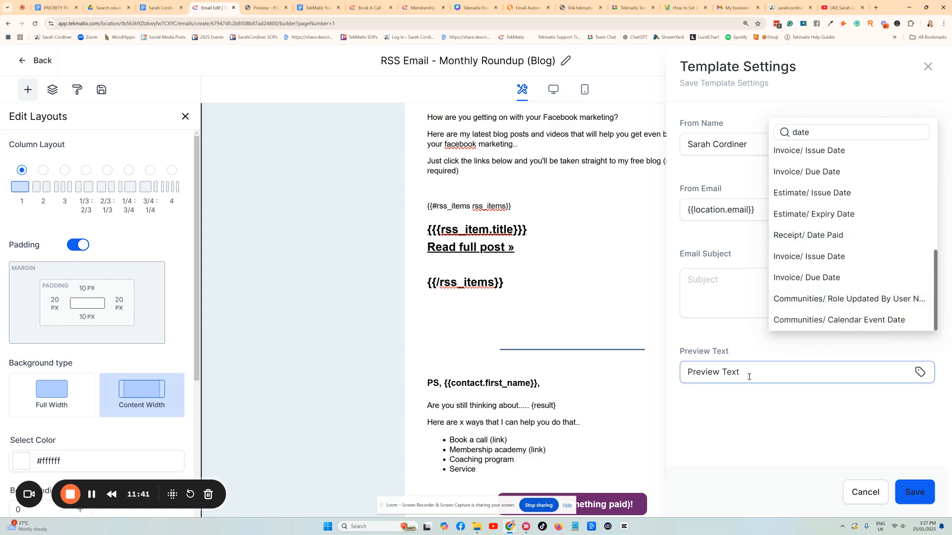
# - Set the email subject to "Monthly round-up..." with the hyphen correction and save the template settings
pyautogui.click(723, 281)
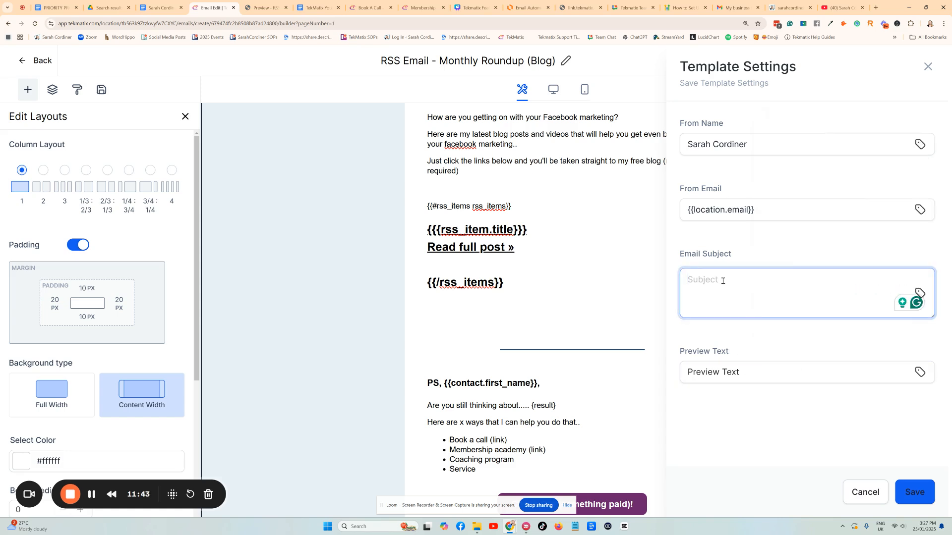
pyautogui.write('Monthly round up...')
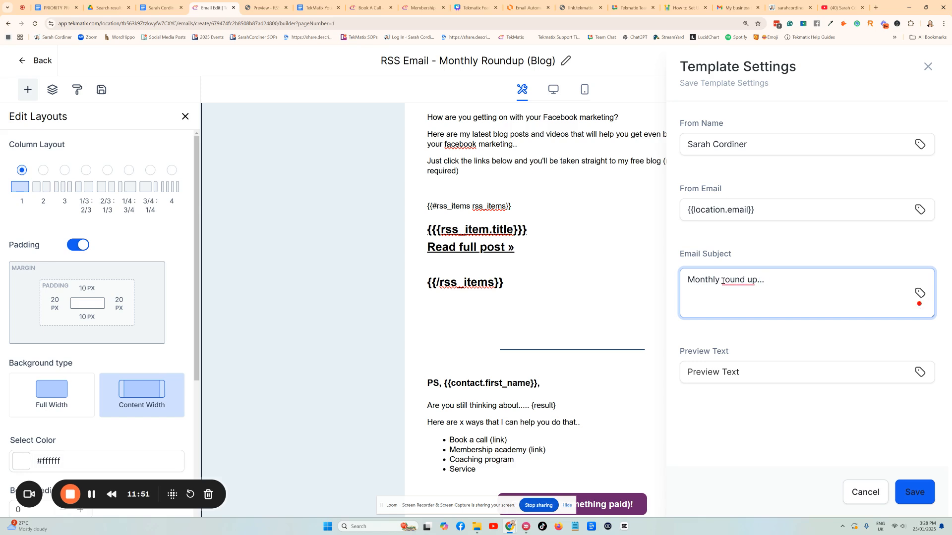
pyautogui.moveTo(752, 281)
pyautogui.click(794, 313)
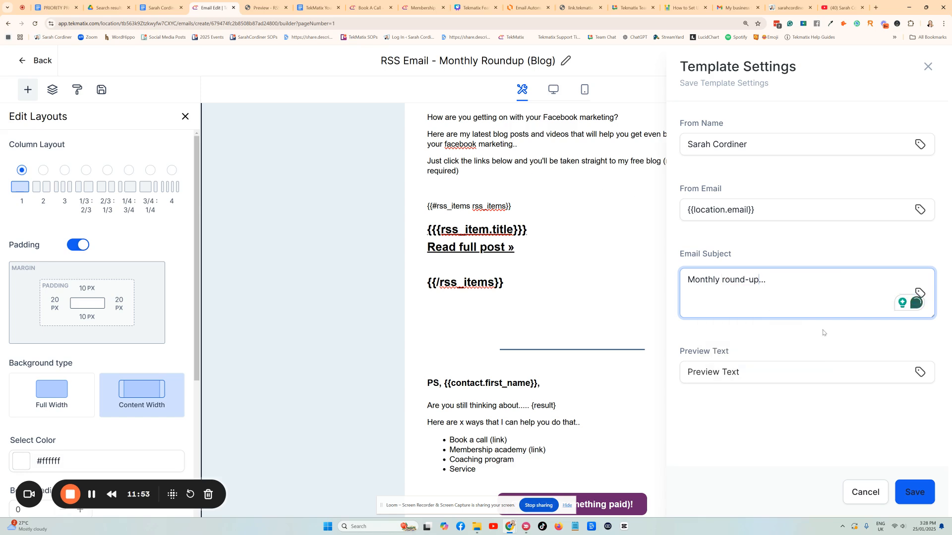
pyautogui.click(914, 493)
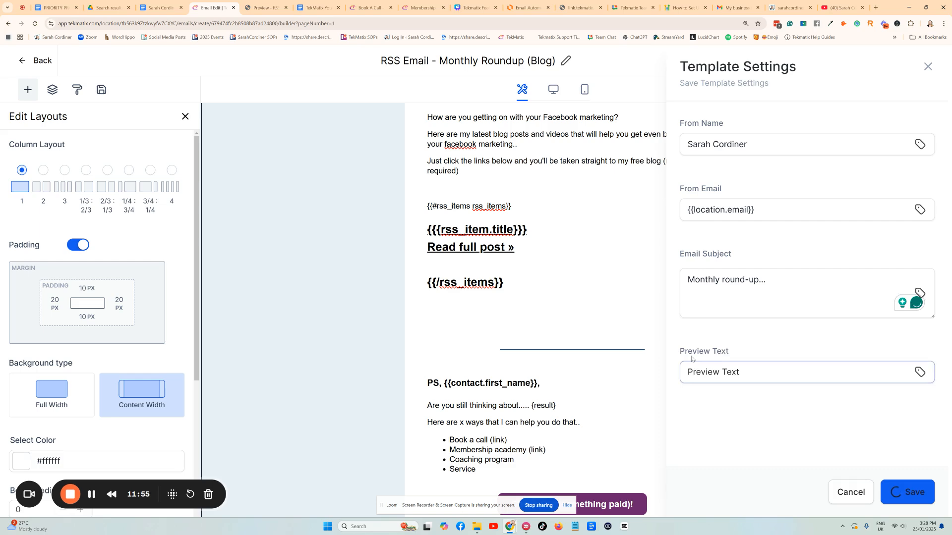
# - Review the email layout from start to end and save the template
pyautogui.scroll(2, 679, 302)
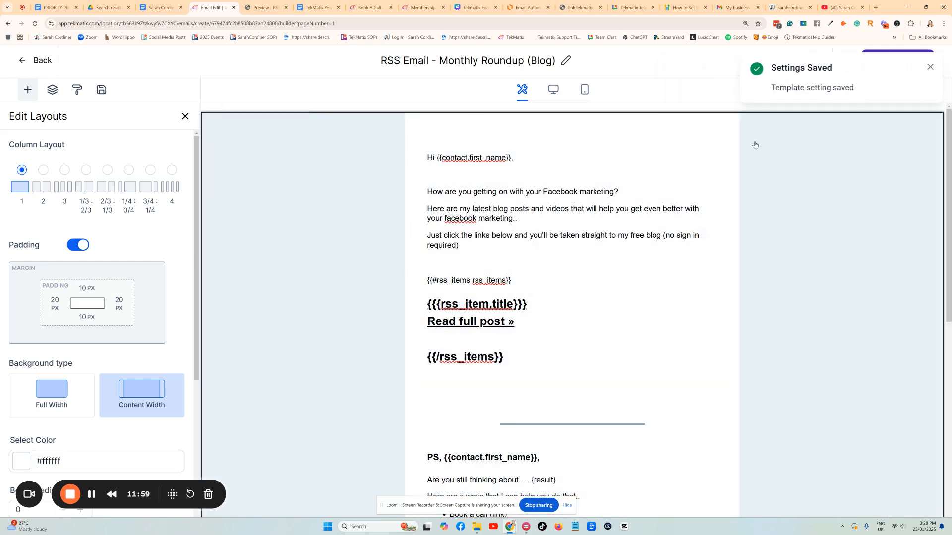
pyautogui.scroll(-6, 578, 212)
pyautogui.scroll(6, 652, 327)
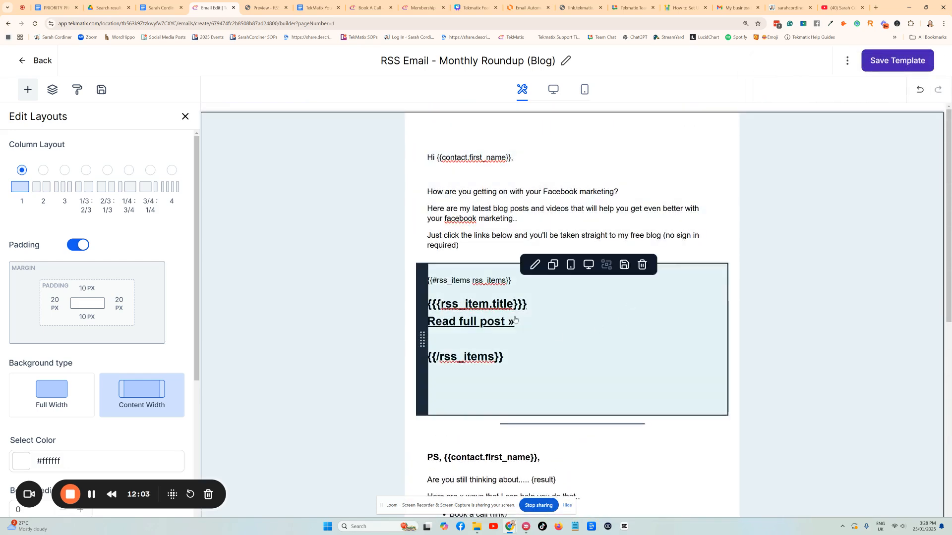
pyautogui.click(884, 61)
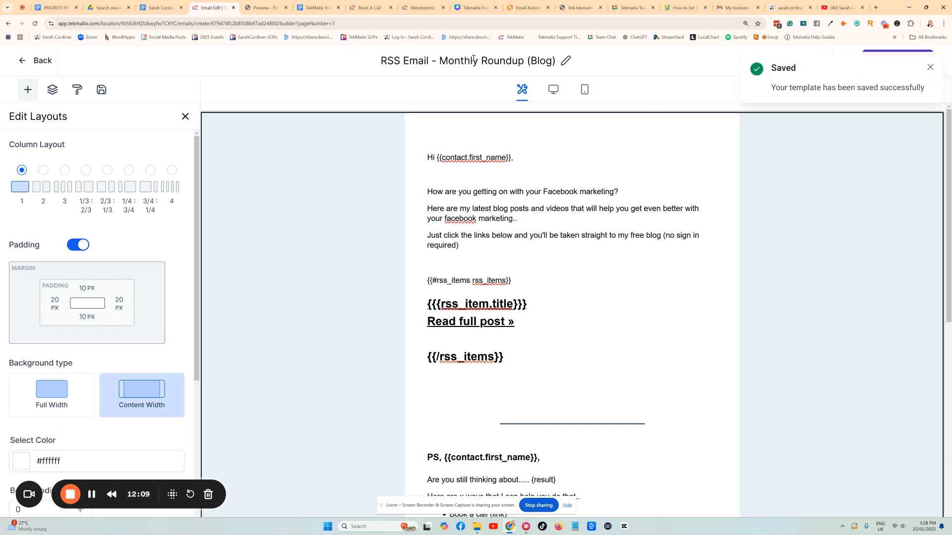
# - Leave the template builder and create a new email campaign from the recent template "RSS Email - Monthly Roundup (Blog)"
pyautogui.click(24, 62)
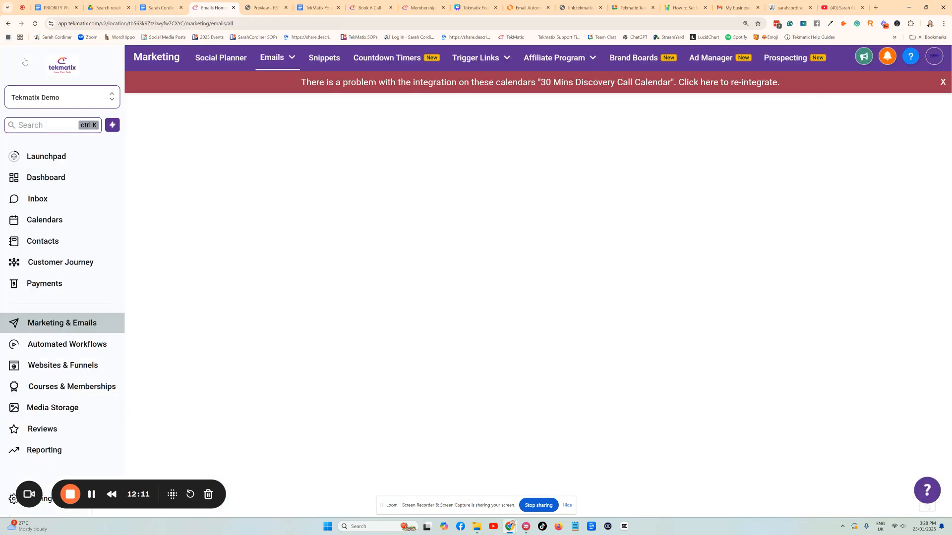
pyautogui.moveTo(272, 59)
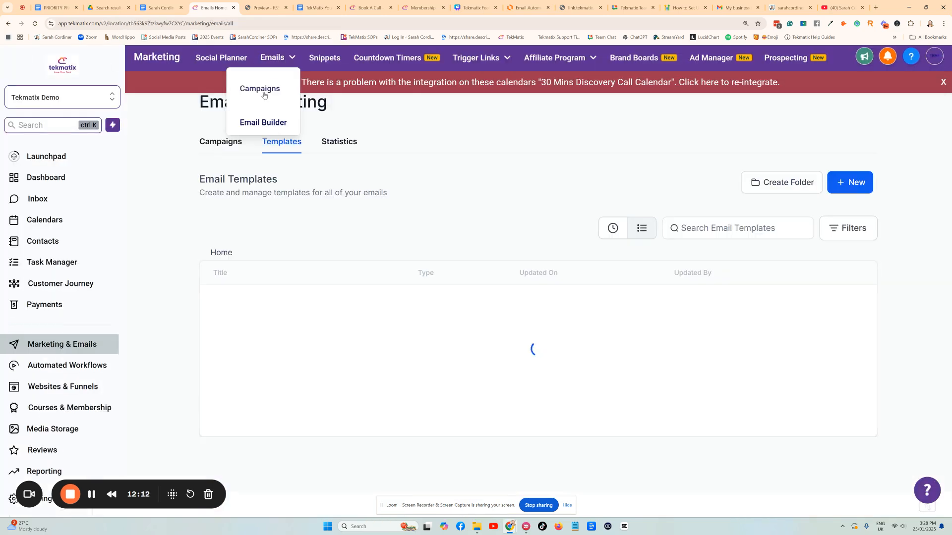
pyautogui.click(221, 144)
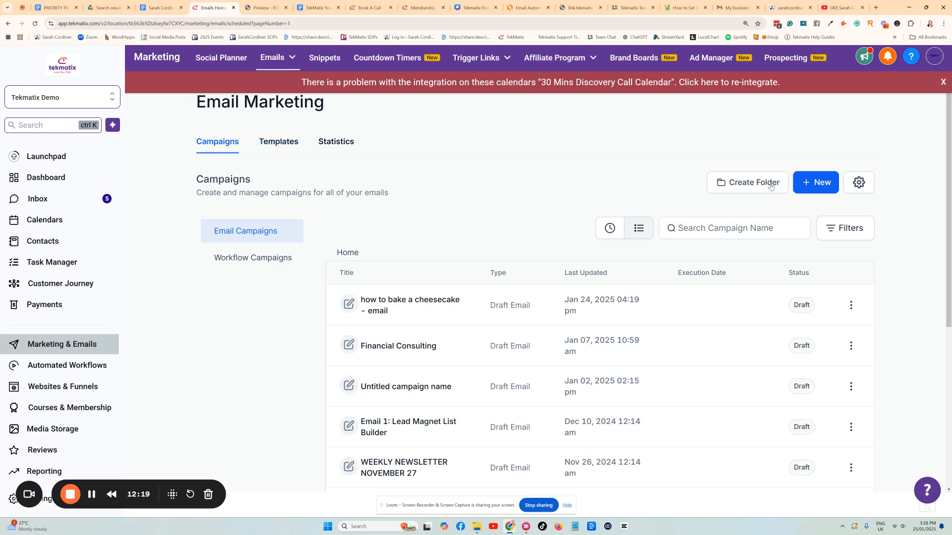
pyautogui.click(819, 184)
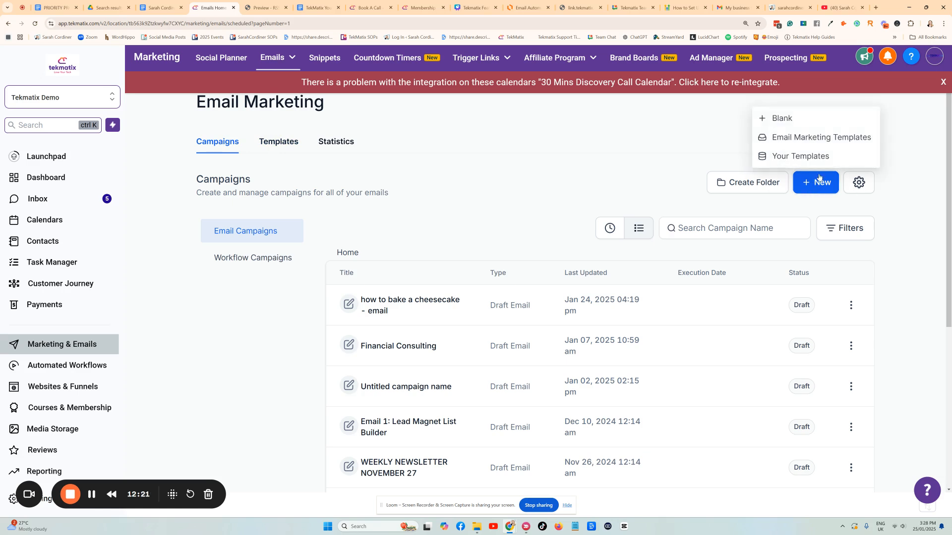
pyautogui.click(771, 156)
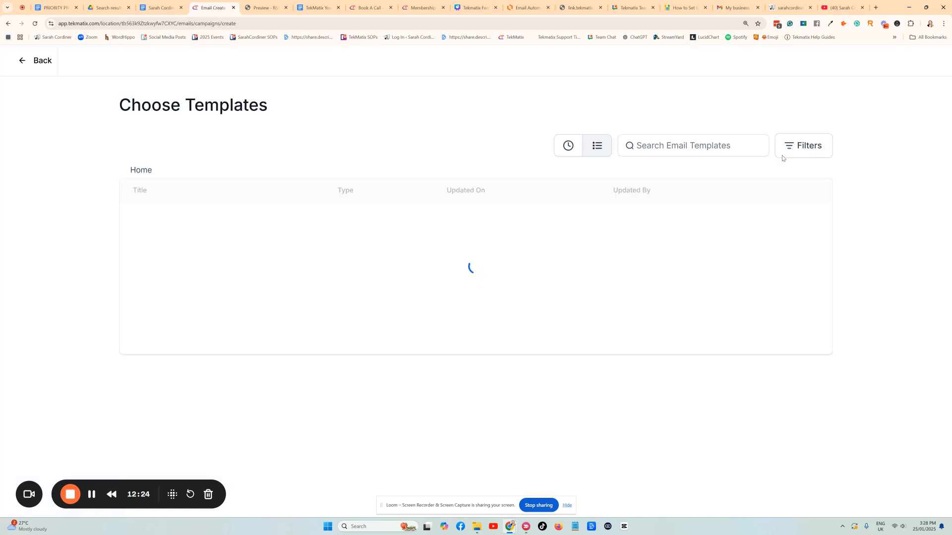
pyautogui.click(563, 147)
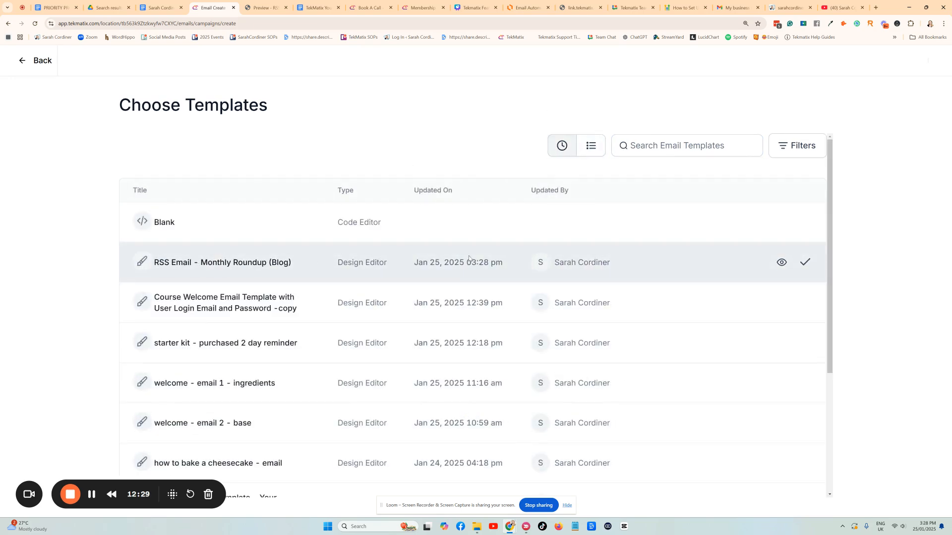
pyautogui.click(805, 263)
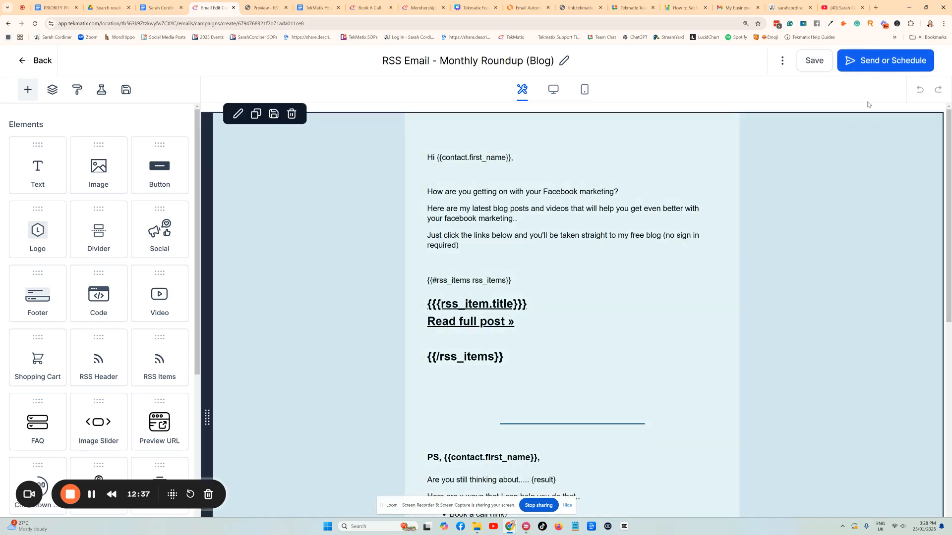
# - Open the campaign's send or schedule settings and choose RSS Schedule as the sending method
pyautogui.click(875, 61)
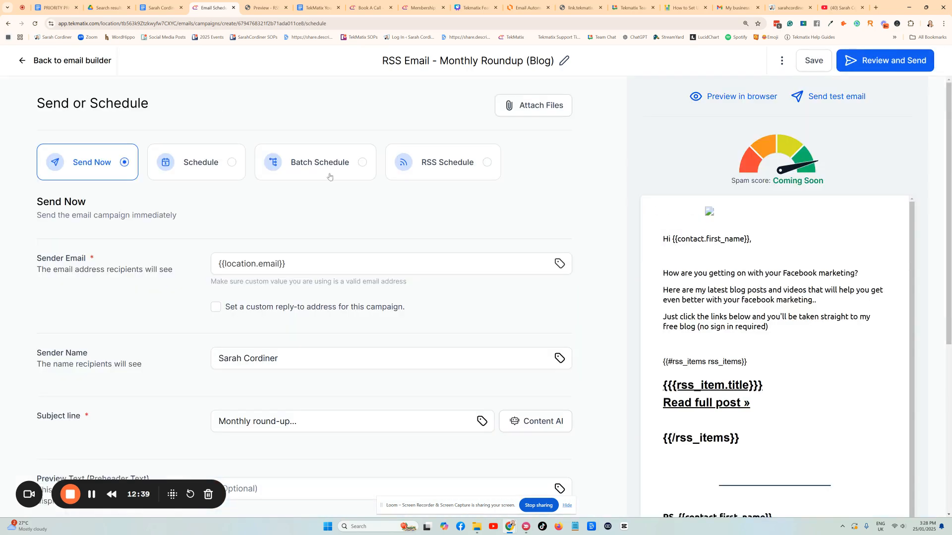
pyautogui.click(428, 168)
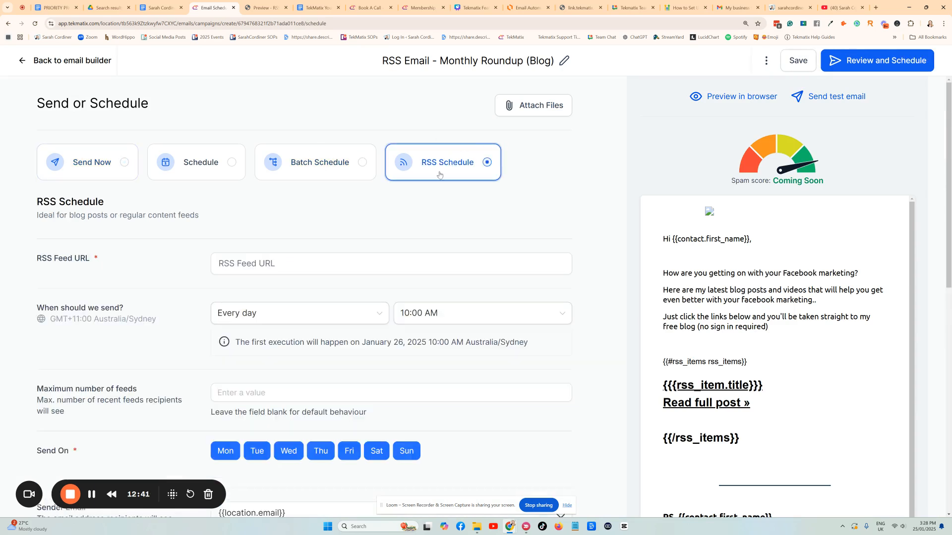
# - Copy the blog feed URL from the "TekMatix YouTube RSS feed url:" document and enter it as the campaign's RSS Feed URL
pyautogui.click(216, 263)
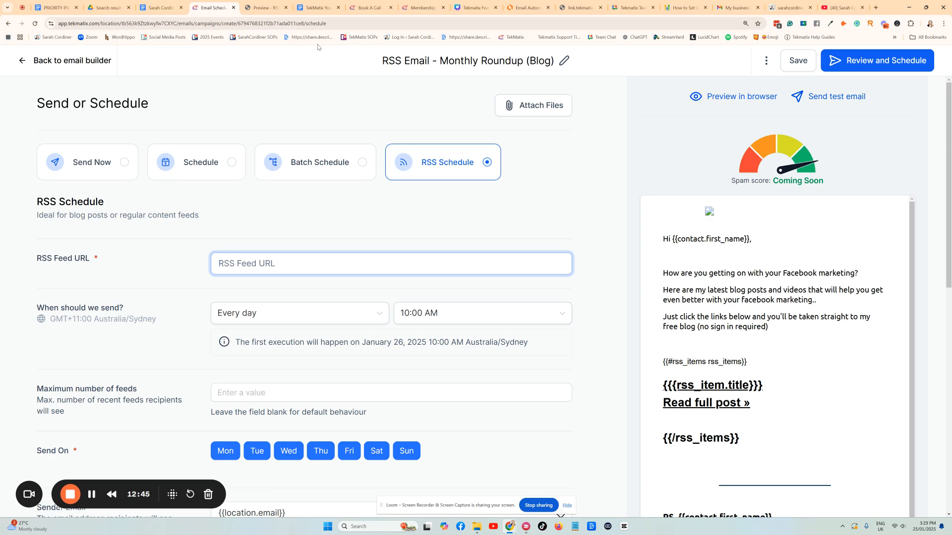
pyautogui.click(317, 8)
pyautogui.moveTo(439, 316); pyautogui.dragTo(343, 316)
pyautogui.hotkey('ctrl', 'c')
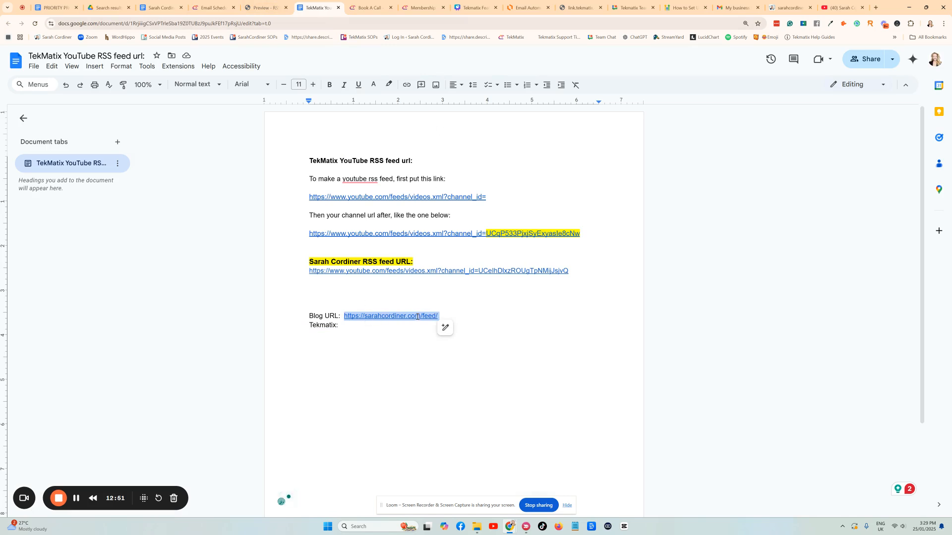
pyautogui.click(310, 288)
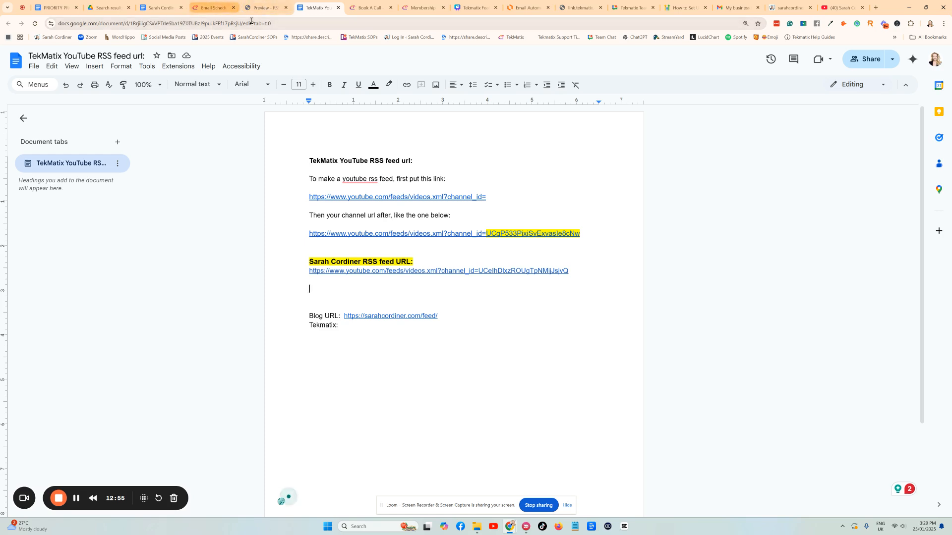
pyautogui.click(159, 7)
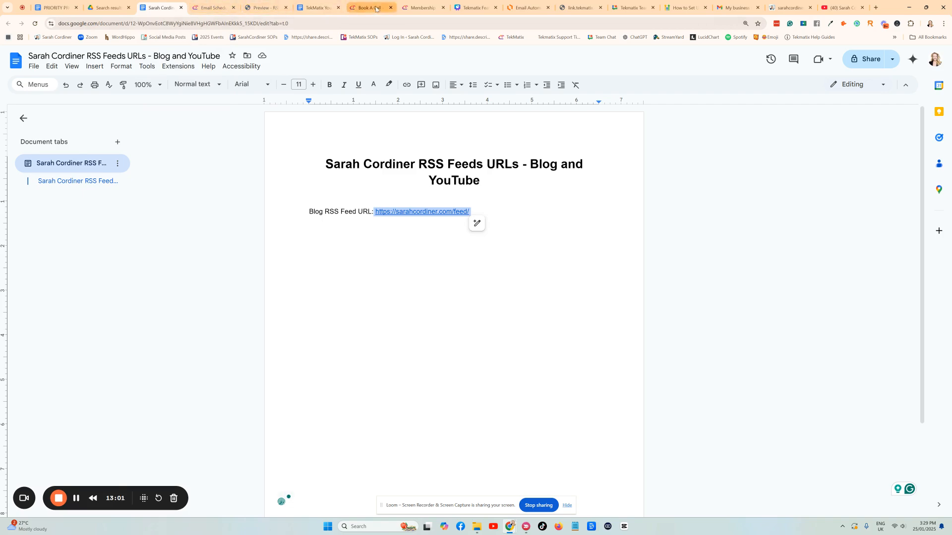
pyautogui.click(212, 8)
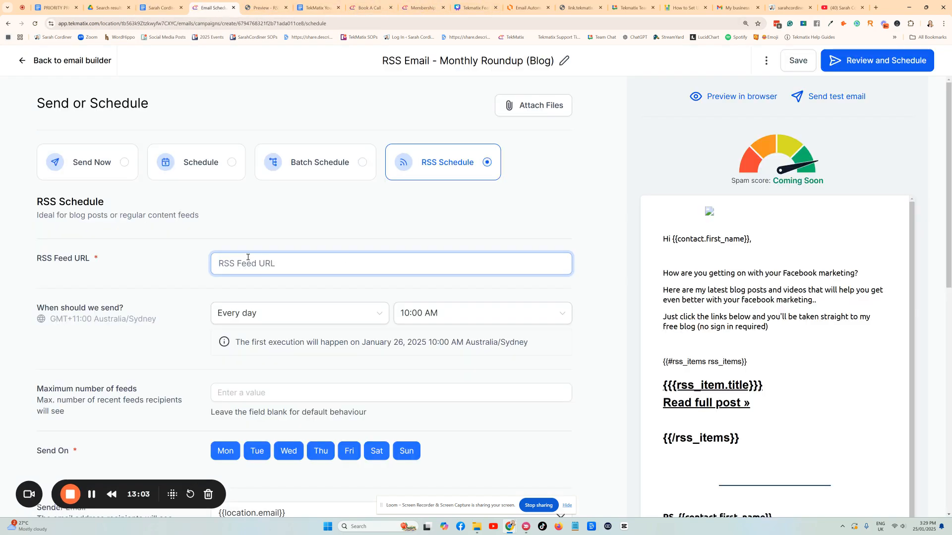
pyautogui.hotkey('ctrl', 'v')
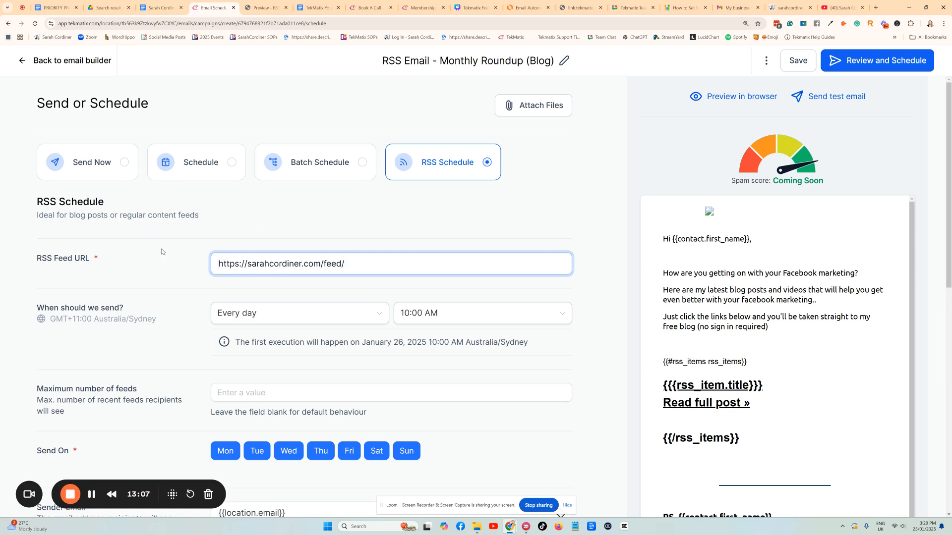
pyautogui.click(268, 229)
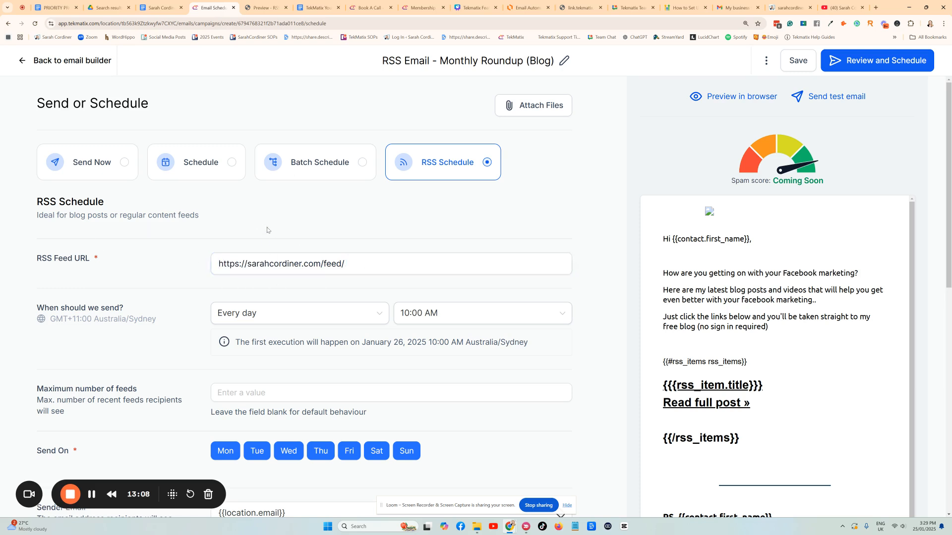
# - Set the RSS campaign to send every month on the 27th
pyautogui.click(254, 311)
pyautogui.click(241, 379)
pyautogui.click(392, 313)
pyautogui.scroll(-4, 382, 419)
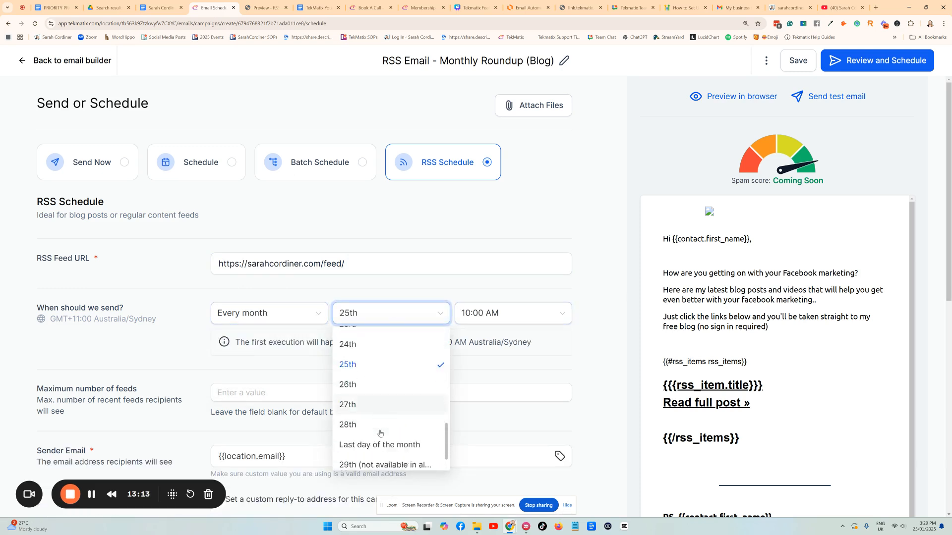
pyautogui.scroll(2, 391, 412)
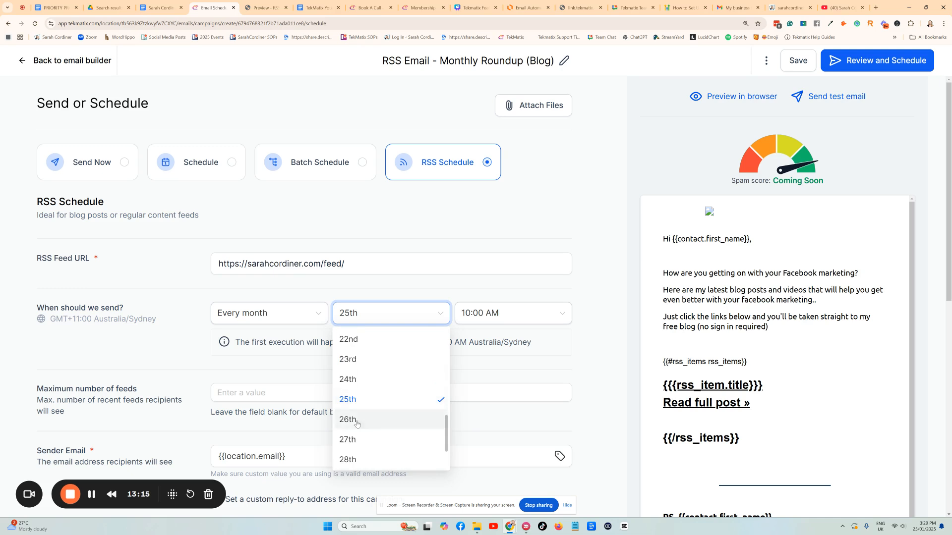
pyautogui.click(355, 438)
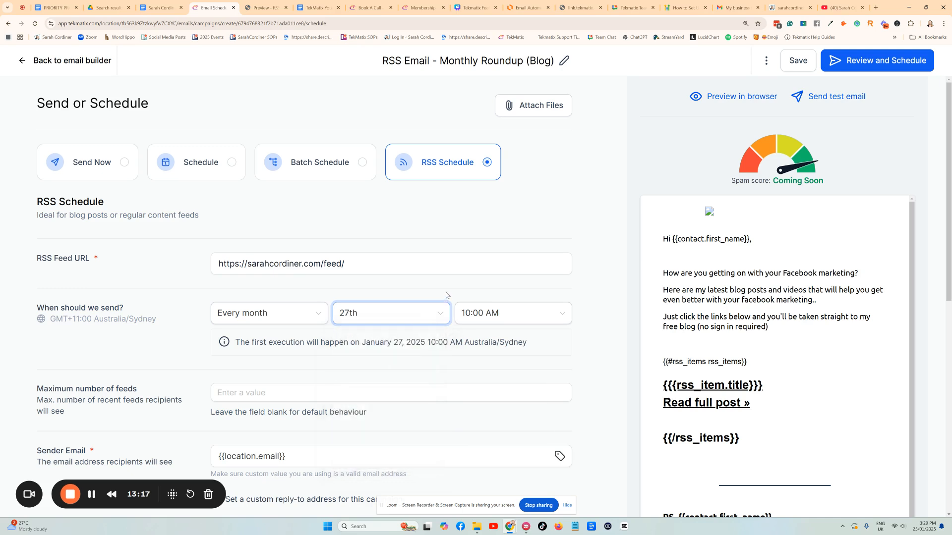
# - Change the monthly sending day to Last day of the month and set the sending time to 09:15 AM
pyautogui.click(417, 314)
pyautogui.scroll(-2, 385, 423)
pyautogui.click(362, 426)
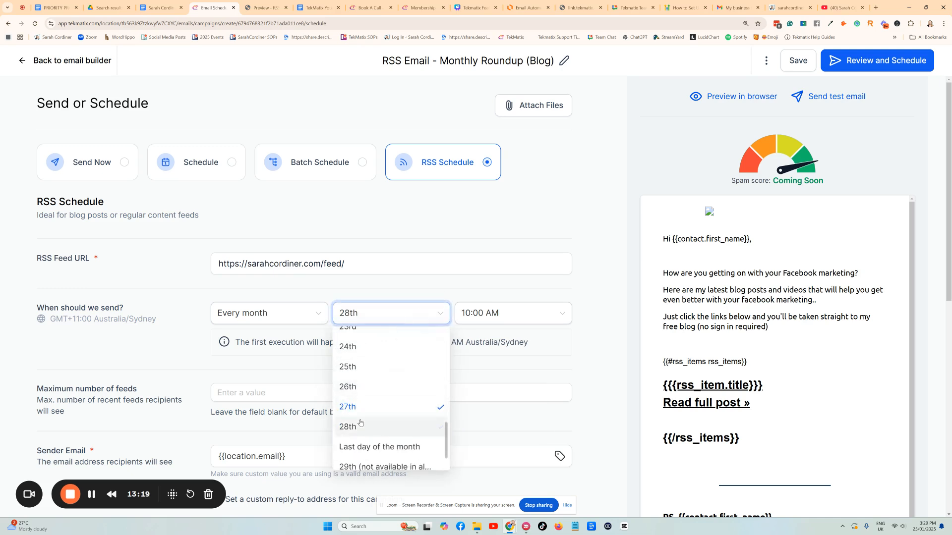
pyautogui.click(382, 313)
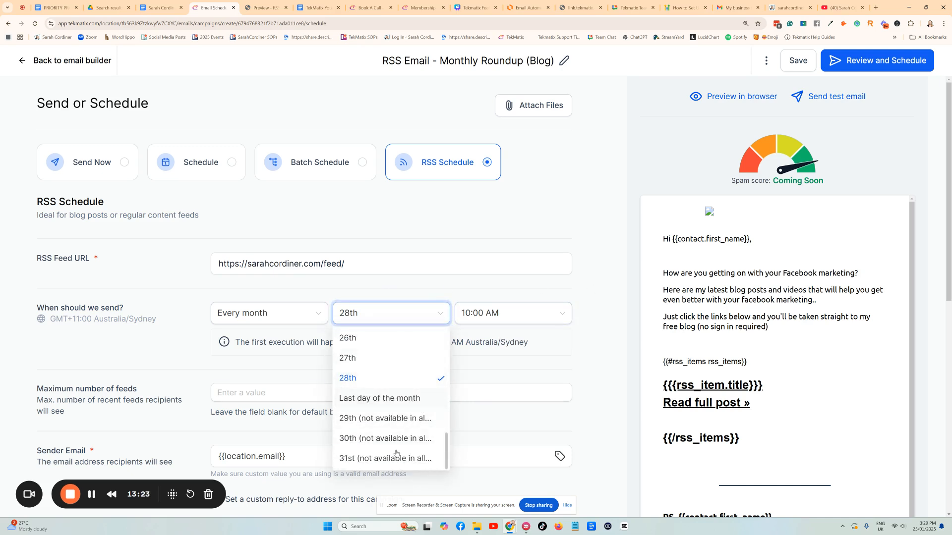
pyautogui.click(379, 399)
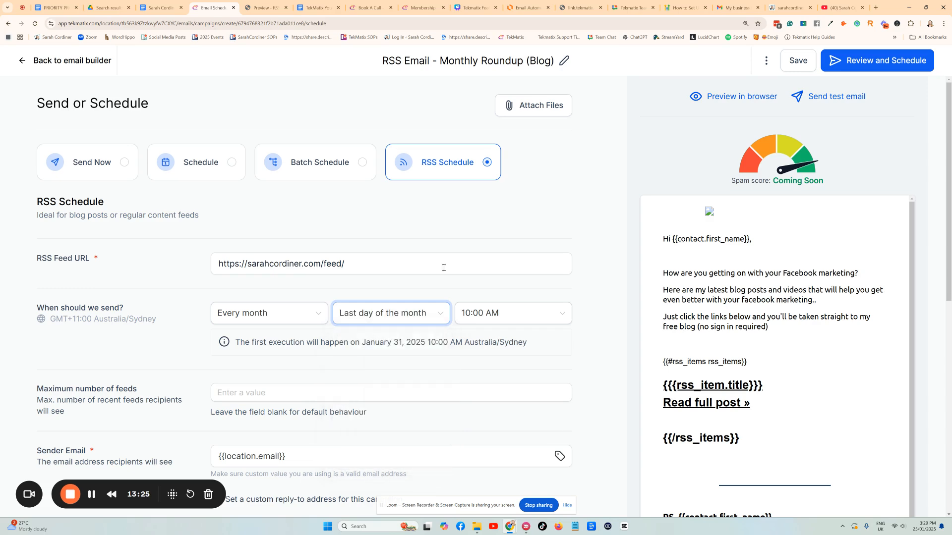
pyautogui.click(493, 313)
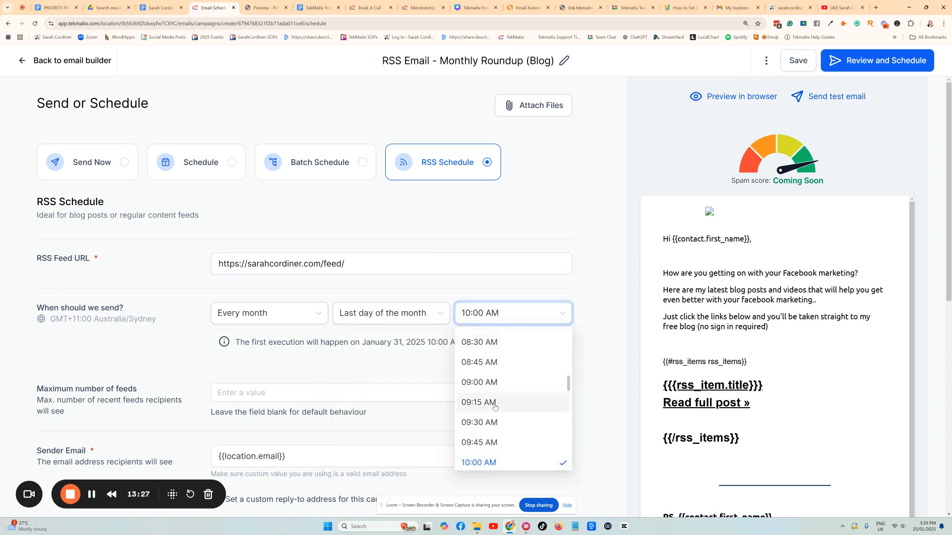
pyautogui.click(494, 409)
# - Set the maximum number of recent feeds that recipients will see to 10
pyautogui.scroll(-3, 260, 307)
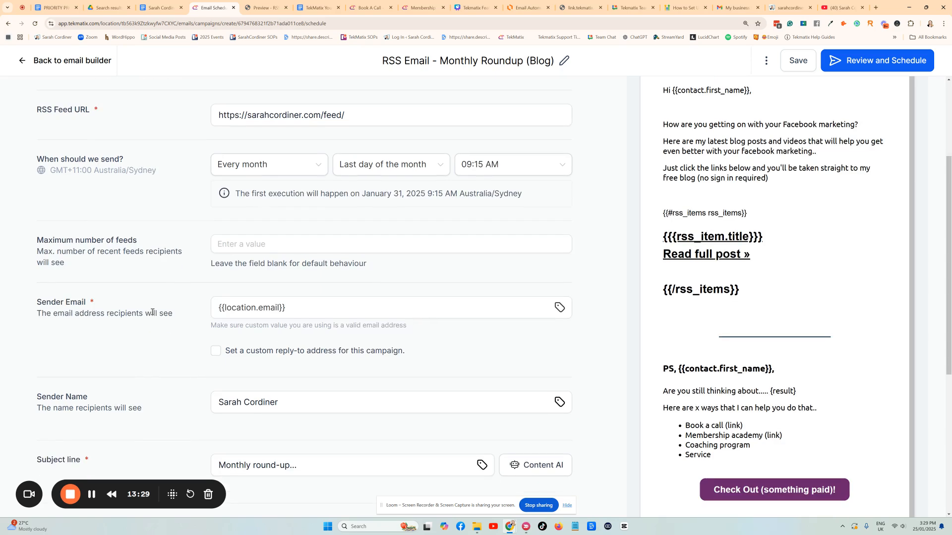
pyautogui.click(246, 245)
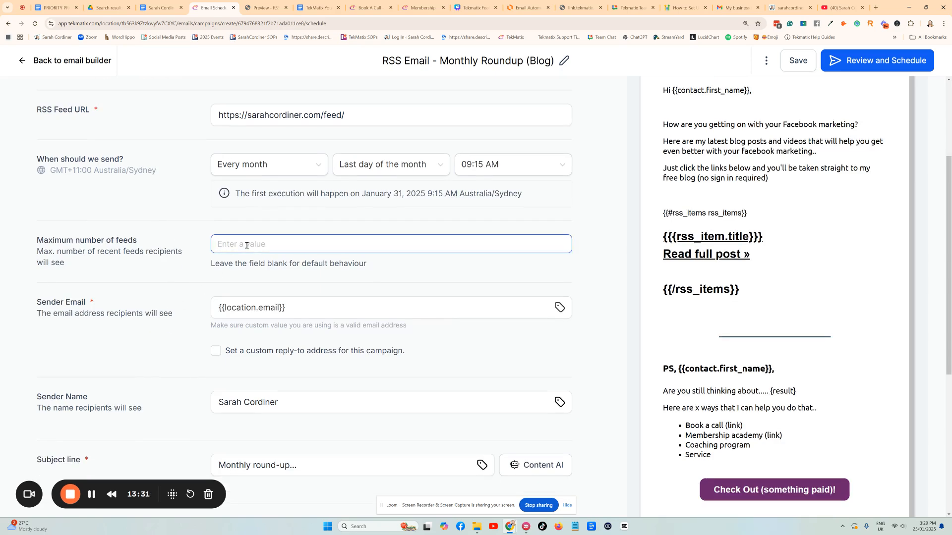
pyautogui.scroll(2, 355, 212)
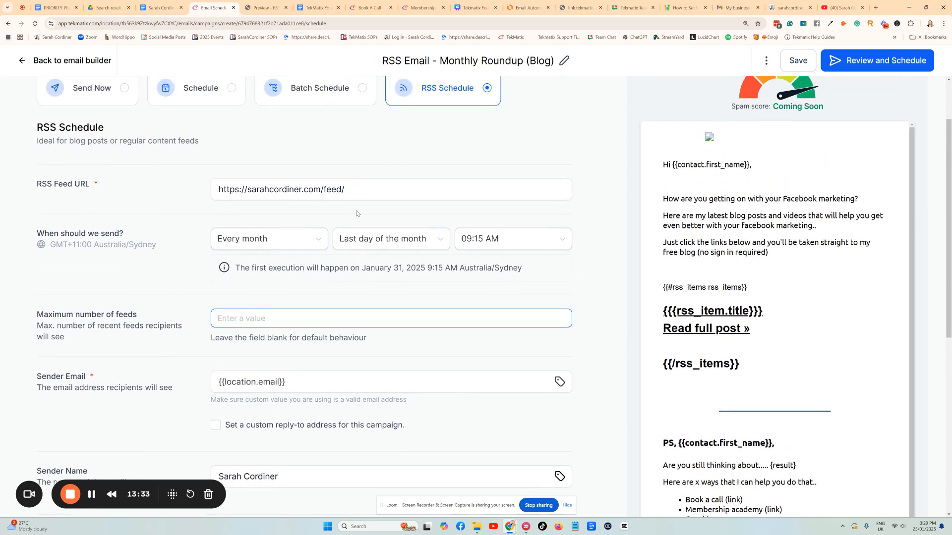
pyautogui.scroll(-1, 356, 214)
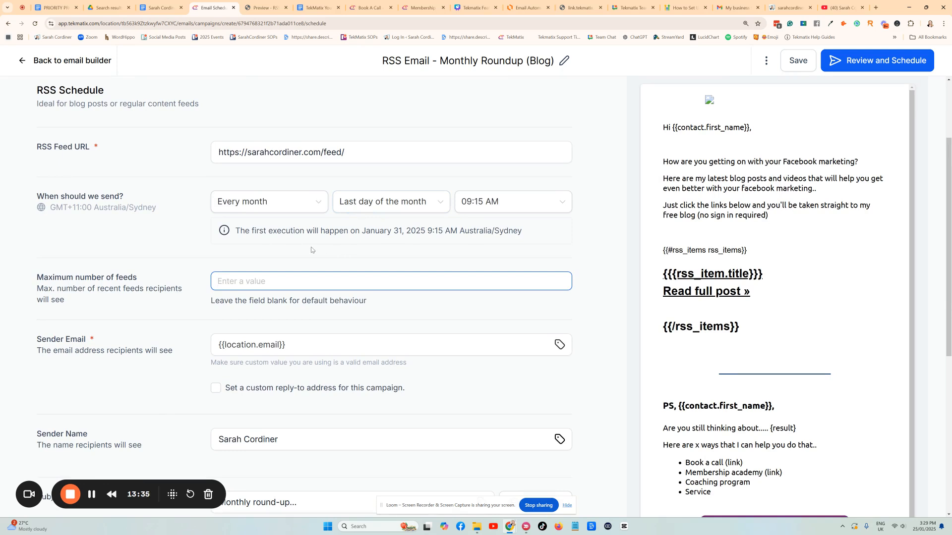
pyautogui.scroll(1, 250, 287)
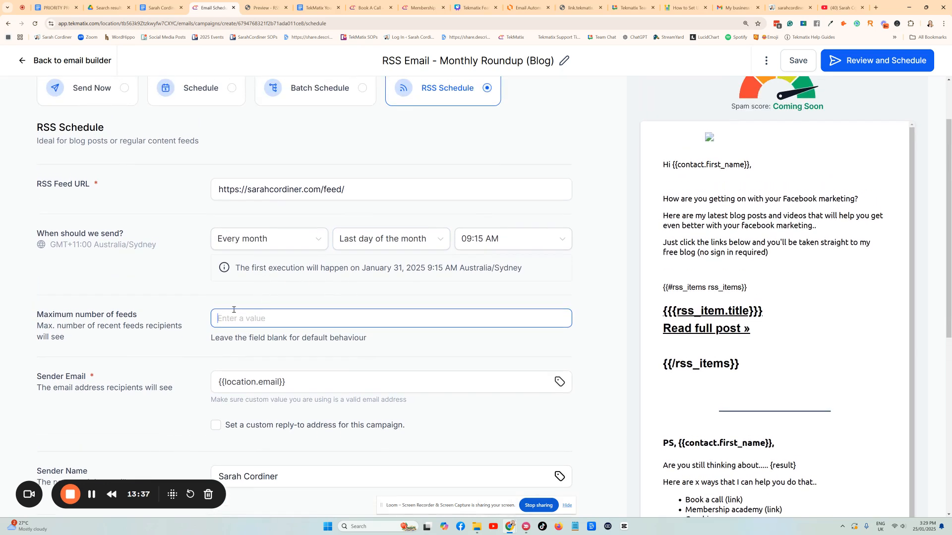
pyautogui.write('10')
pyautogui.press('BackSpace')
pyautogui.press('BackSpace')
pyautogui.write('30')
pyautogui.press('BackSpace')
pyautogui.press('BackSpace')
pyautogui.write('9')
pyautogui.press('BackSpace')
pyautogui.press('BackSpace')
pyautogui.write('10')
pyautogui.click(203, 320)
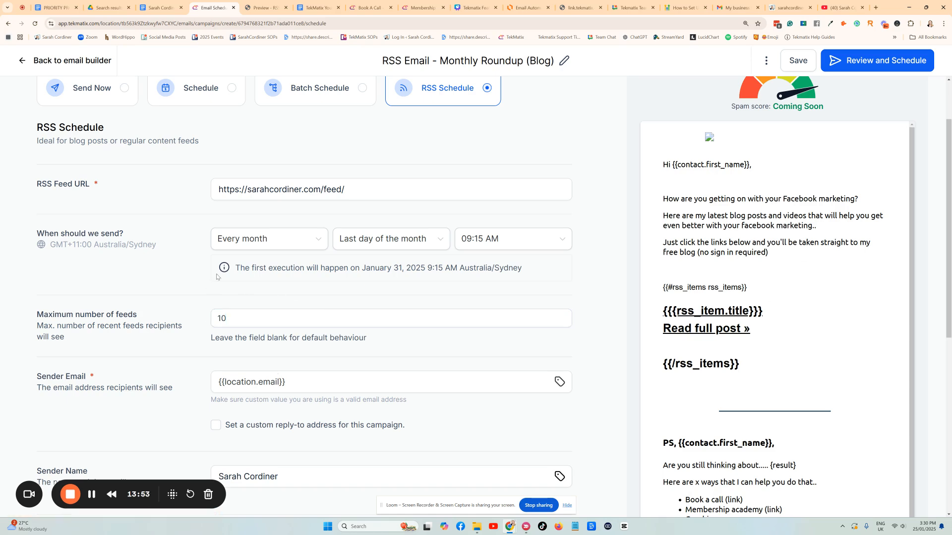
# - Switch the campaign's recipients to Send to Smart List and search the available smart lists for "mail"
pyautogui.scroll(-3, 304, 276)
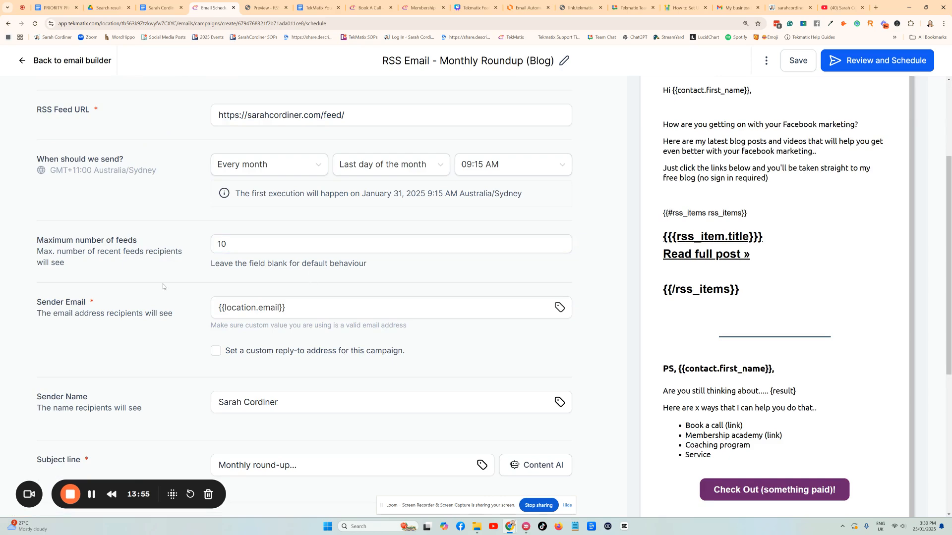
pyautogui.scroll(-3, 218, 277)
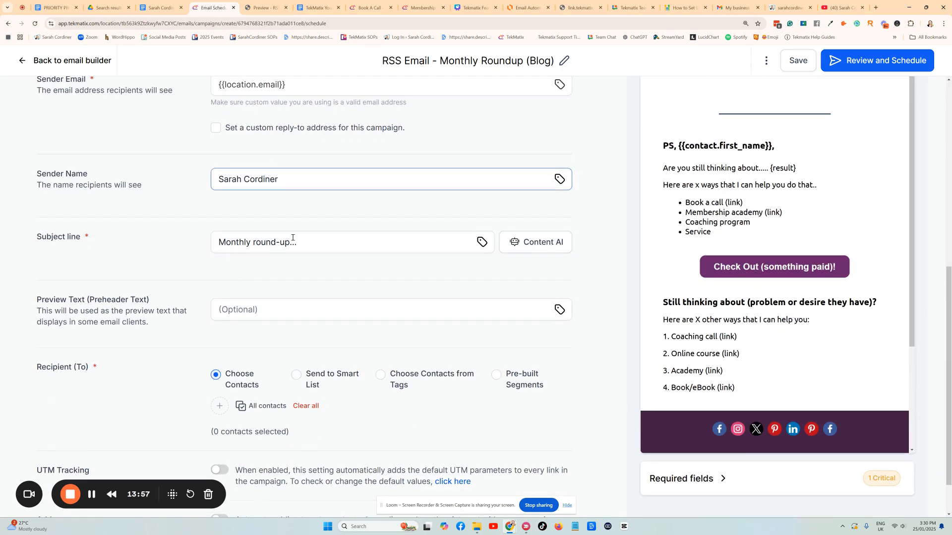
pyautogui.click(334, 241)
pyautogui.click(229, 303)
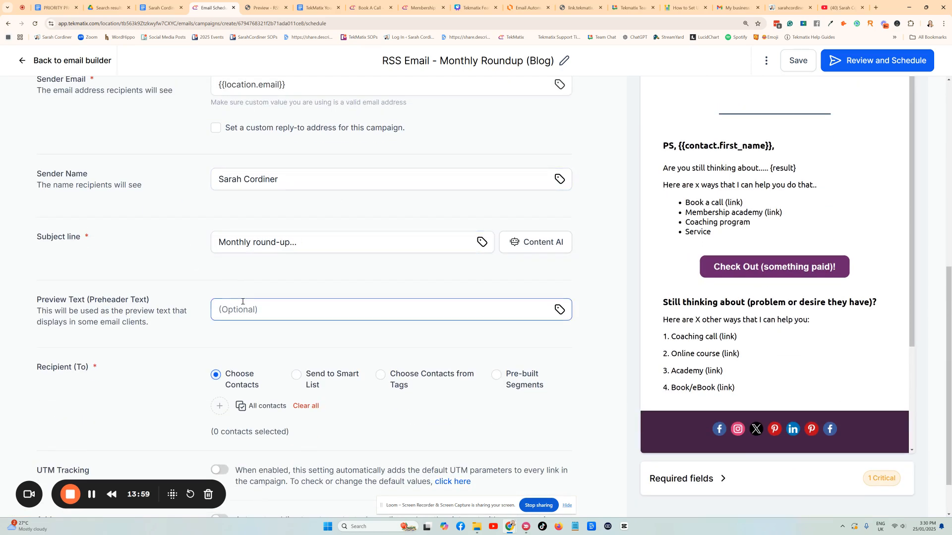
pyautogui.click(302, 378)
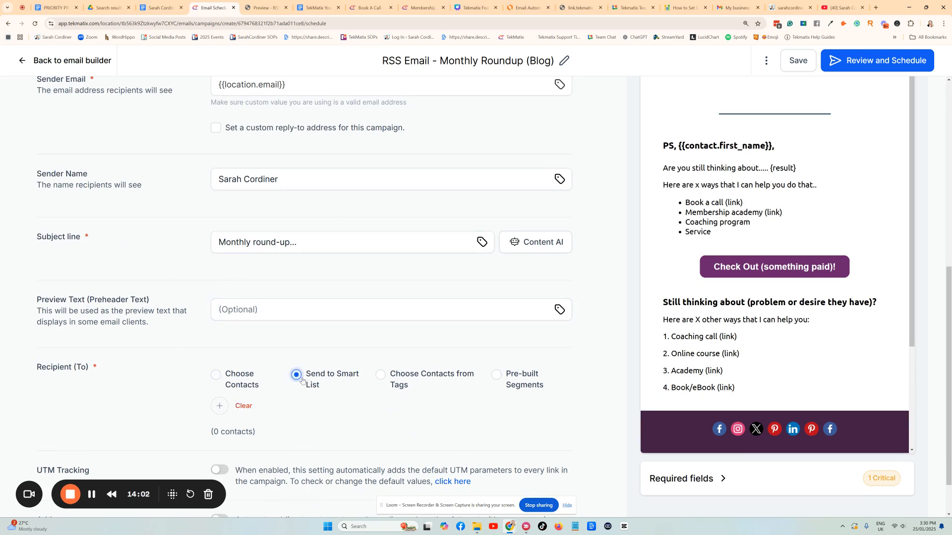
pyautogui.click(220, 406)
pyautogui.click(201, 325)
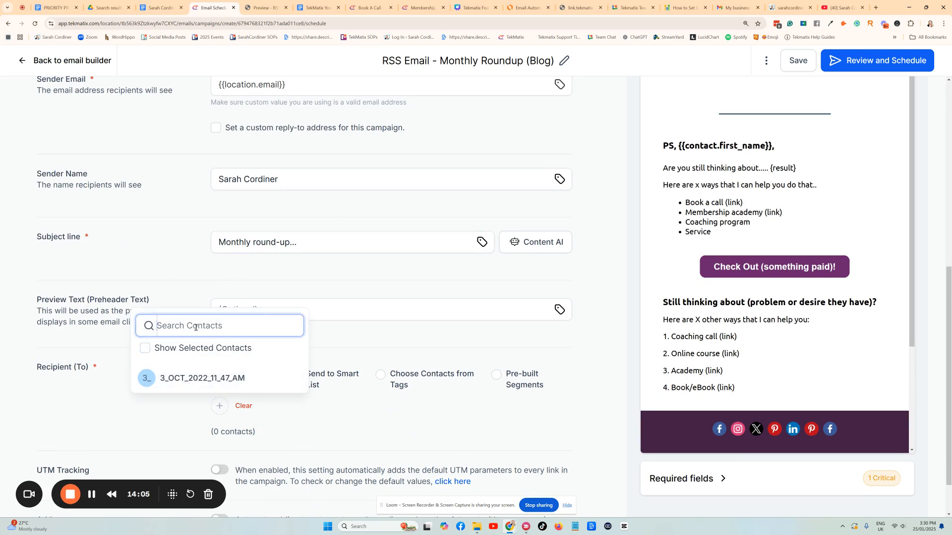
pyautogui.write('mail')
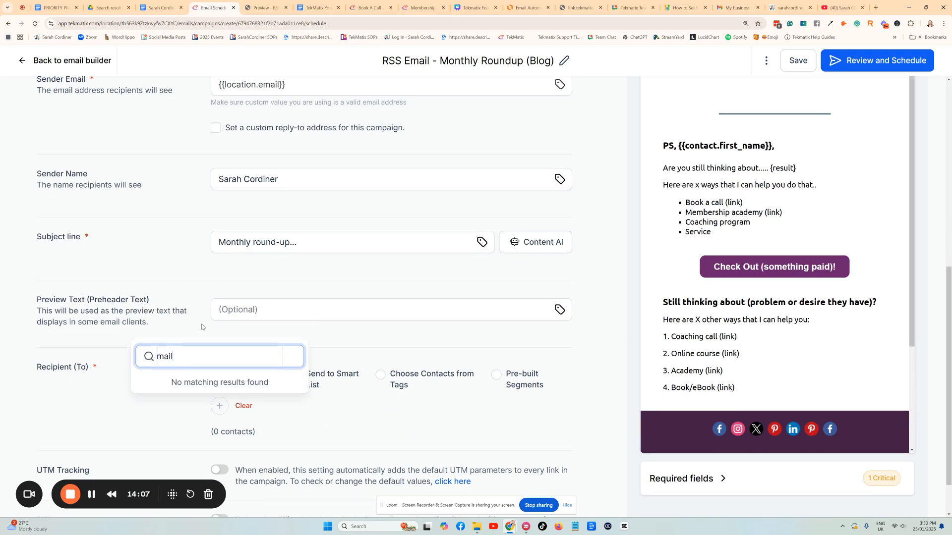
pyautogui.click(368, 342)
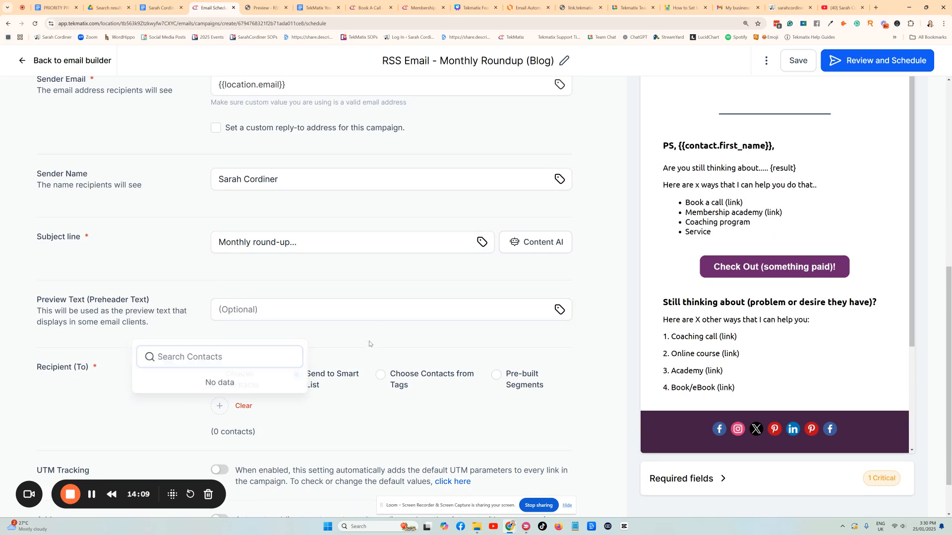
pyautogui.click(221, 406)
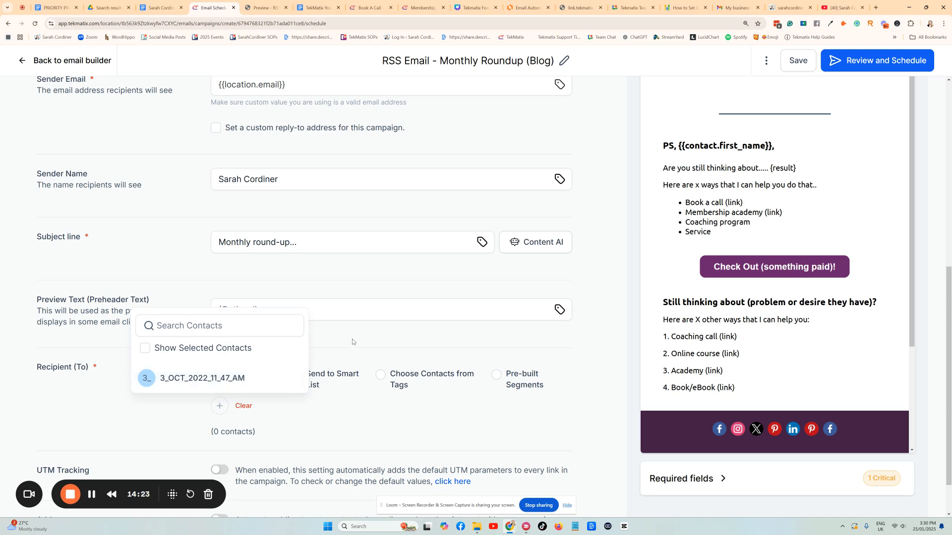
pyautogui.click(310, 382)
# - Examine the UTM tracking option, the RSS schedule settings and the email preview of the campaign
pyautogui.scroll(-1, 0, 407)
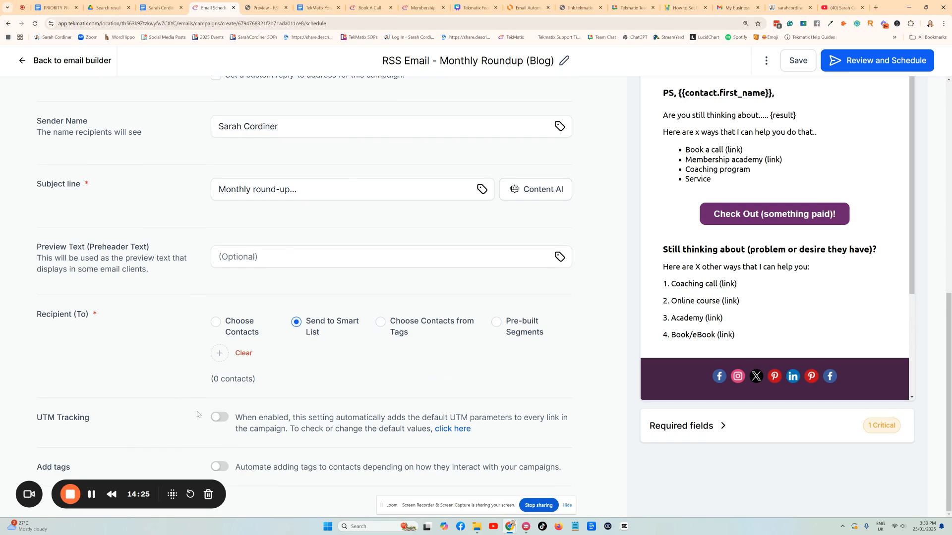
pyautogui.click(220, 419)
pyautogui.scroll(8, 766, 218)
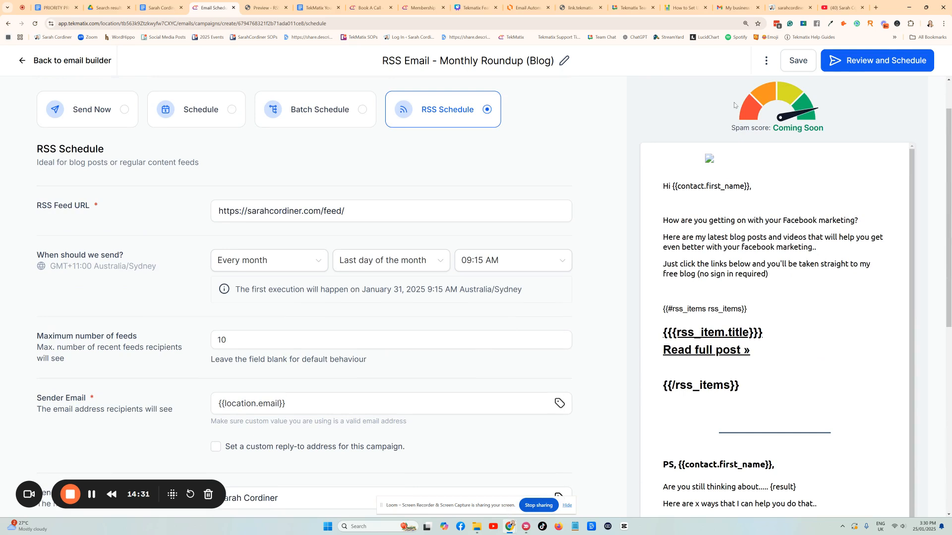
pyautogui.scroll(-1, 345, 262)
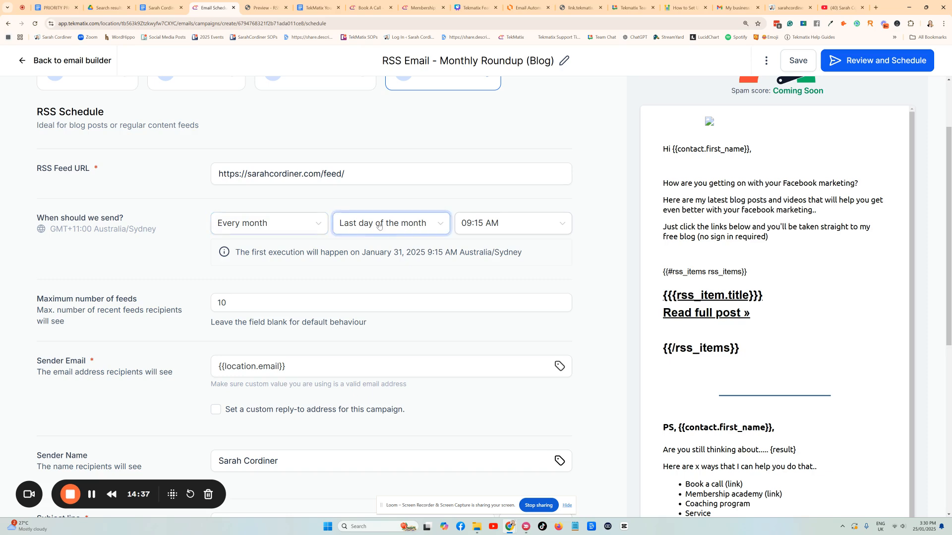
pyautogui.scroll(3, 748, 312)
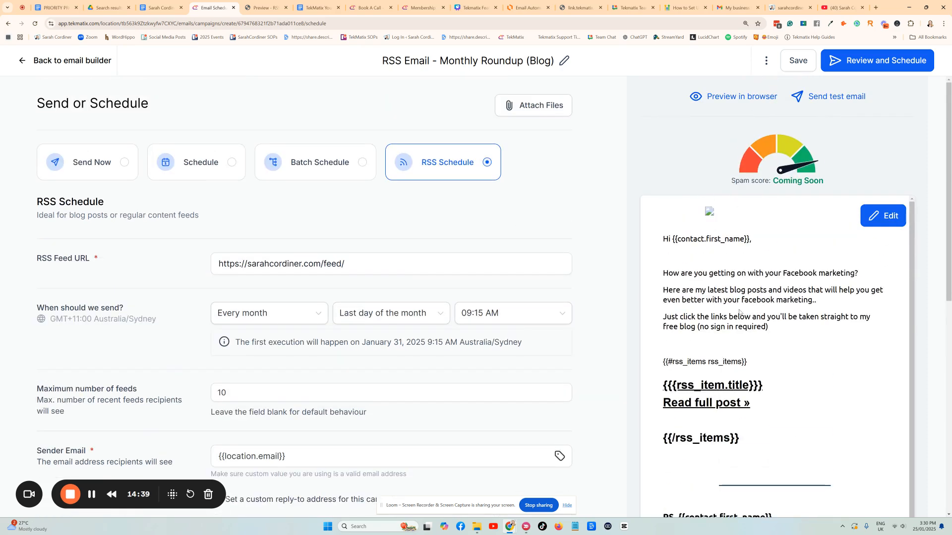
pyautogui.scroll(-2, 715, 248)
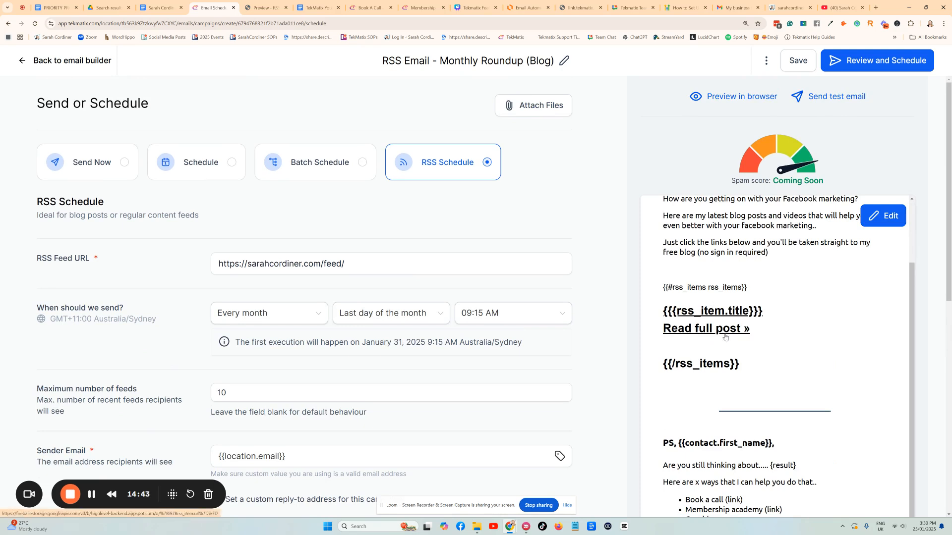
pyautogui.scroll(2, 726, 337)
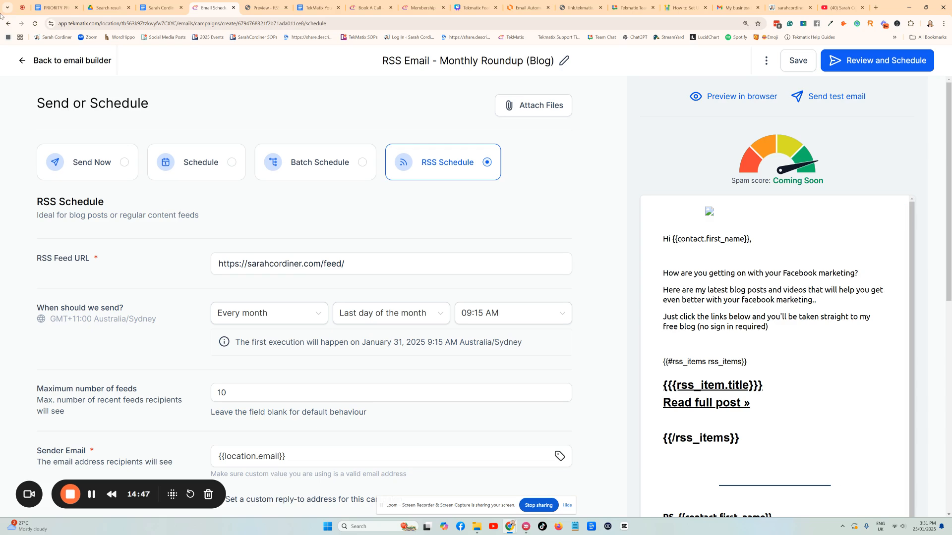
# - Return to the email campaigns list and search the help articles for "rss"
pyautogui.click(21, 64)
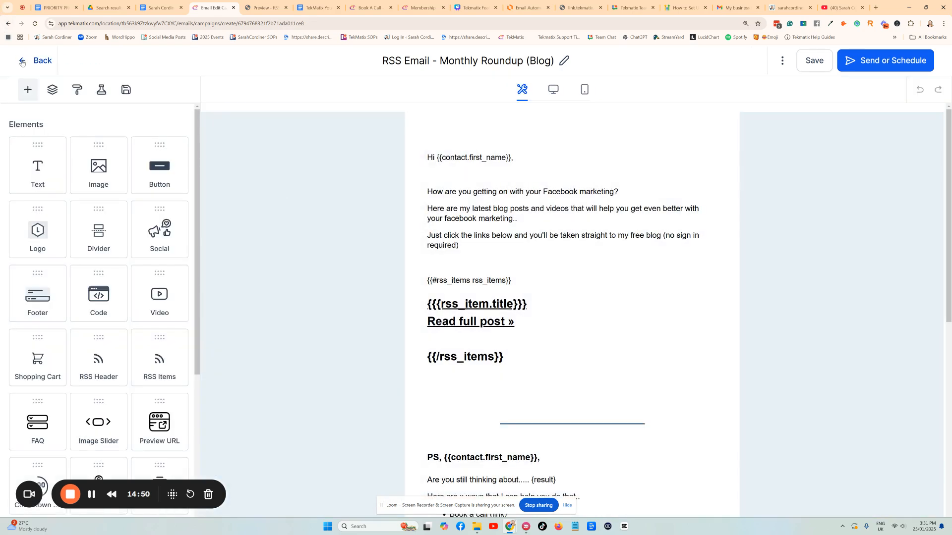
pyautogui.click(22, 62)
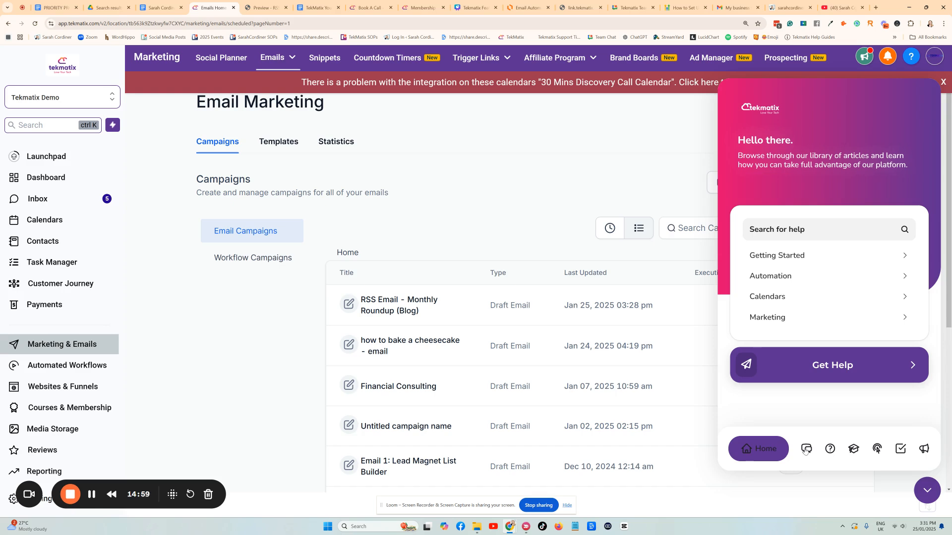
pyautogui.click(796, 234)
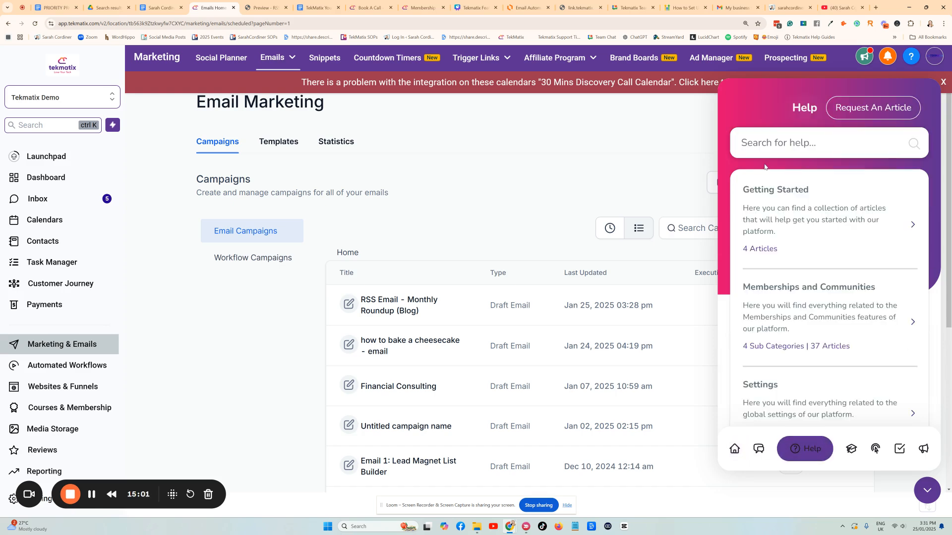
pyautogui.click(758, 142)
pyautogui.write('rss')
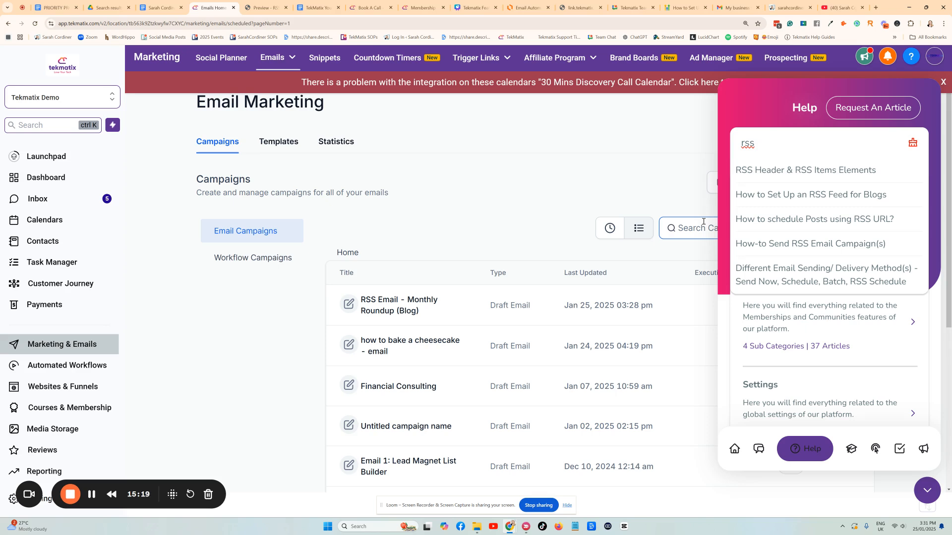
pyautogui.click(925, 493)
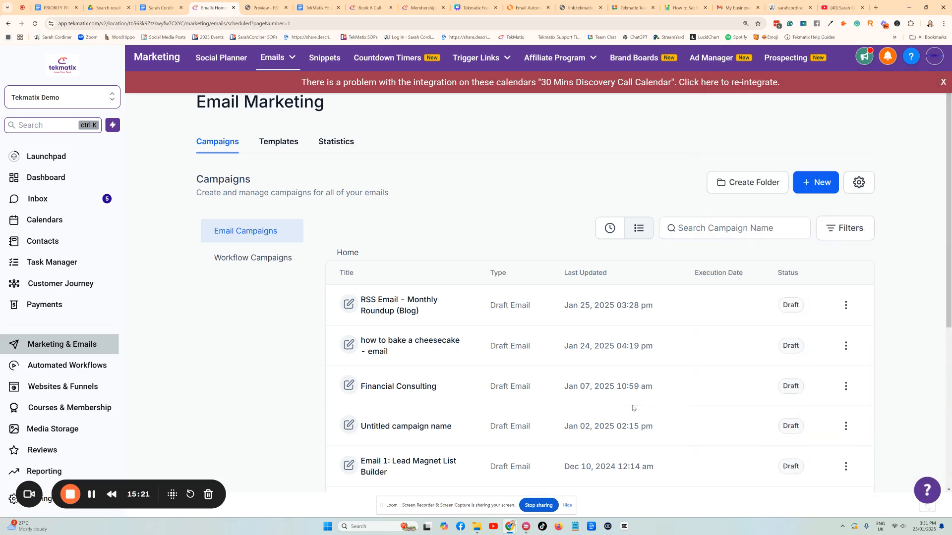